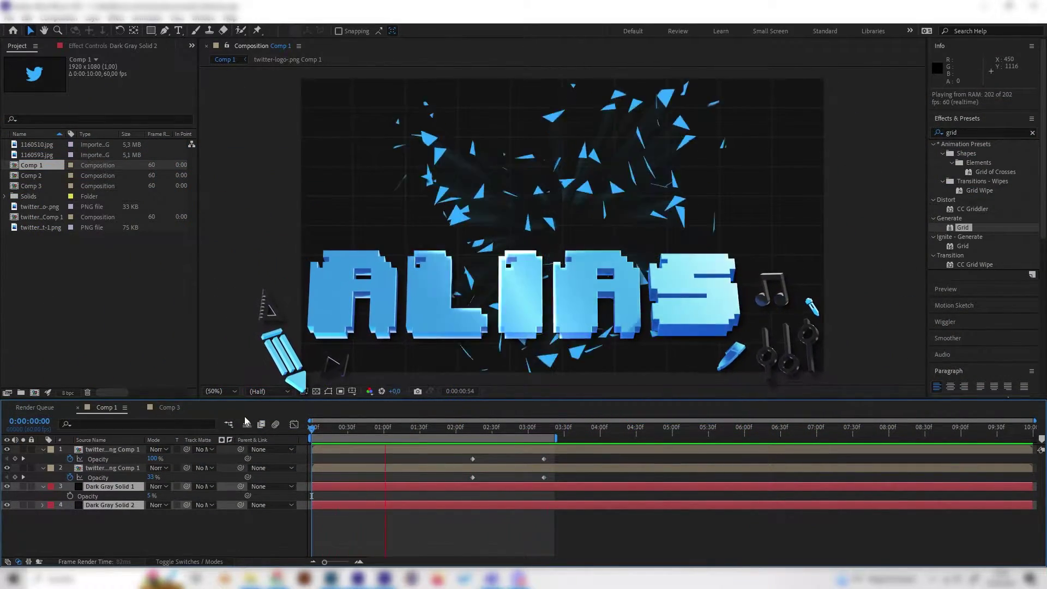
Place twitter-logo-.png as Comp 3's top layer, with the viewer at 50%, and scale it to 60%
{"action": "left_click", "coordinate": [170, 407]}
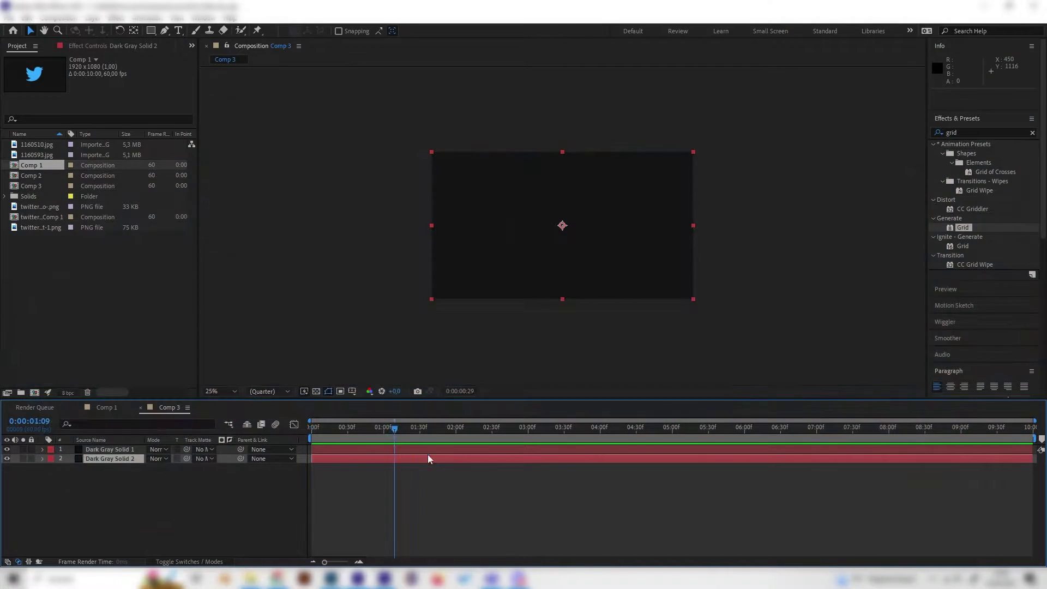
{"action": "key", "text": "Home"}
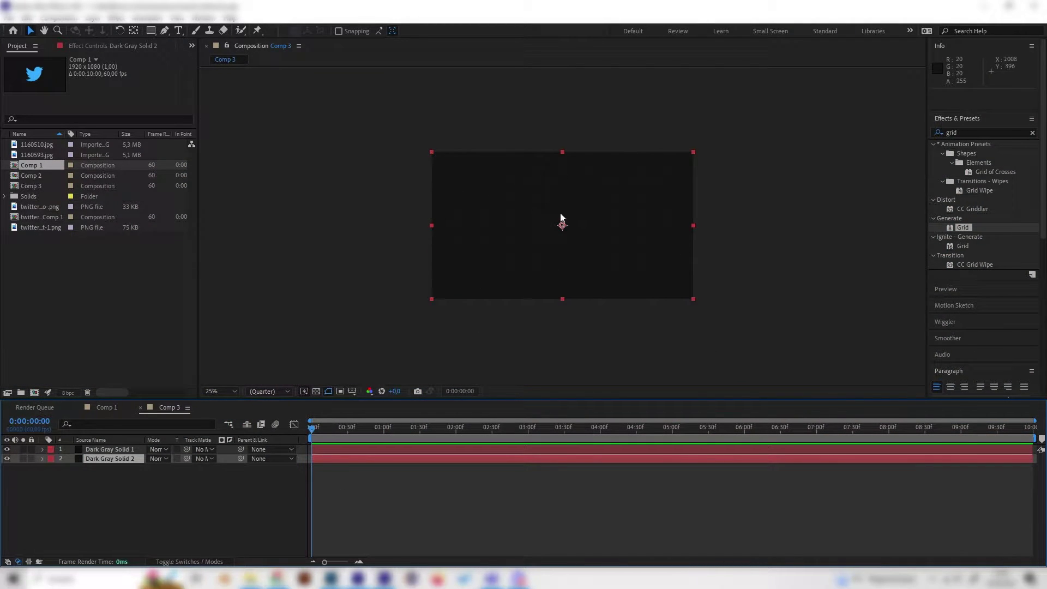
{"action": "key", "text": "period"}
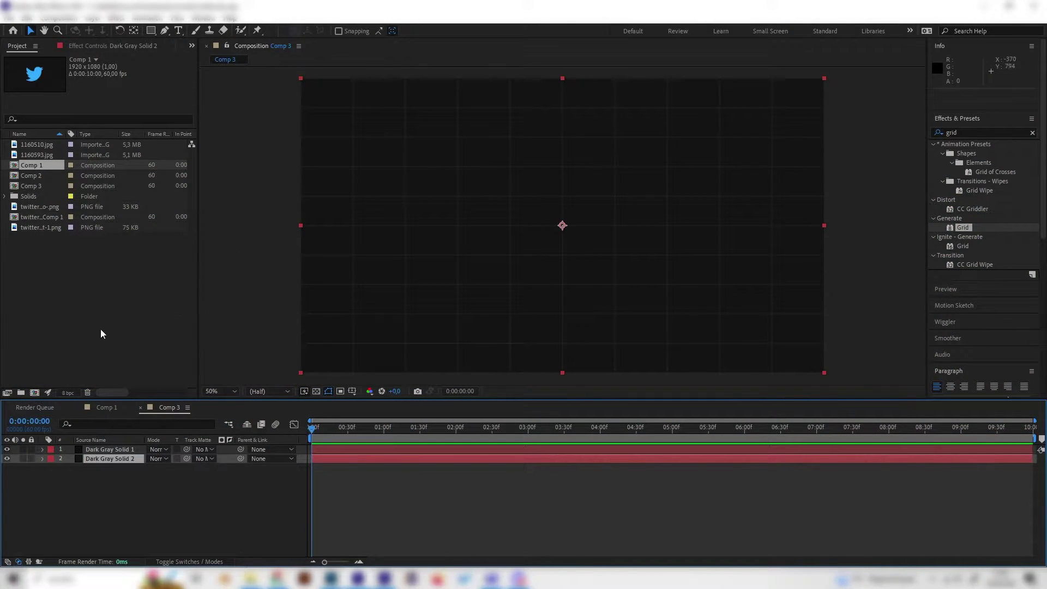
{"action": "left_click", "coordinate": [41, 207]}
{"action": "left_click_drag", "start_coordinate": [41, 207], "coordinate": [144, 506]}
{"action": "left_click_drag", "start_coordinate": [128, 469], "coordinate": [167, 458]}
{"action": "key", "text": "s"}
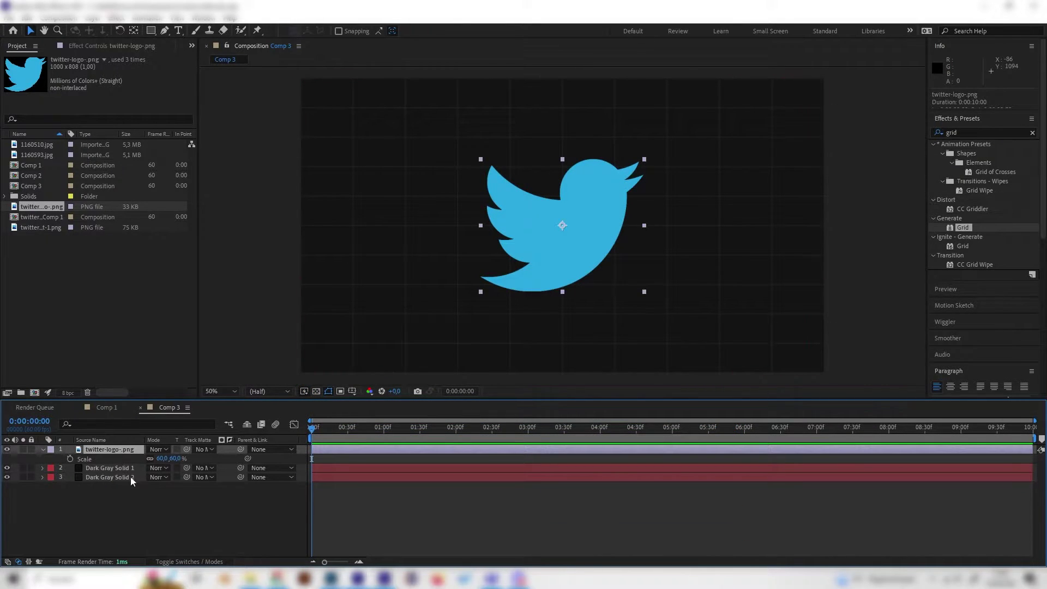
Pre-compose the logo layer into 'twitter-logo-.png Comp 2', moving all attributes into it
{"action": "right_click", "coordinate": [107, 443]}
{"action": "right_click", "coordinate": [88, 450]}
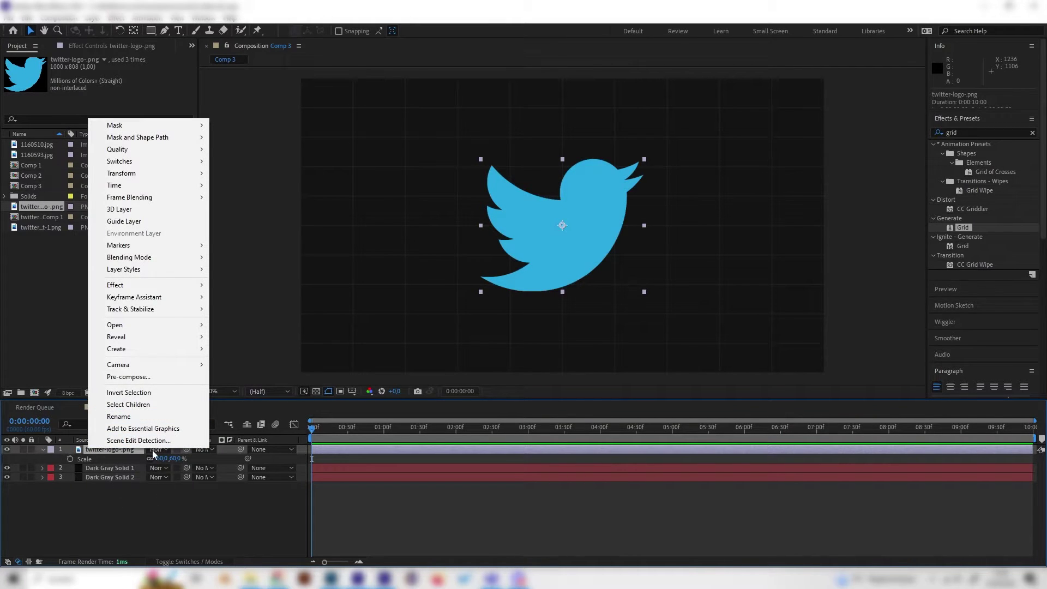
{"action": "left_click", "coordinate": [128, 377]}
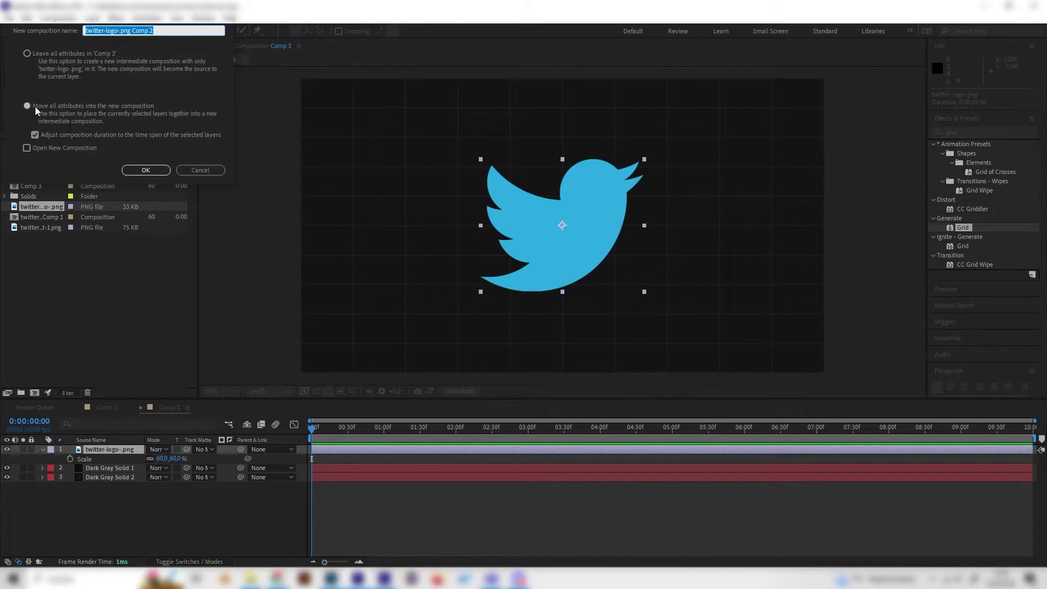
{"action": "left_click", "coordinate": [28, 53]}
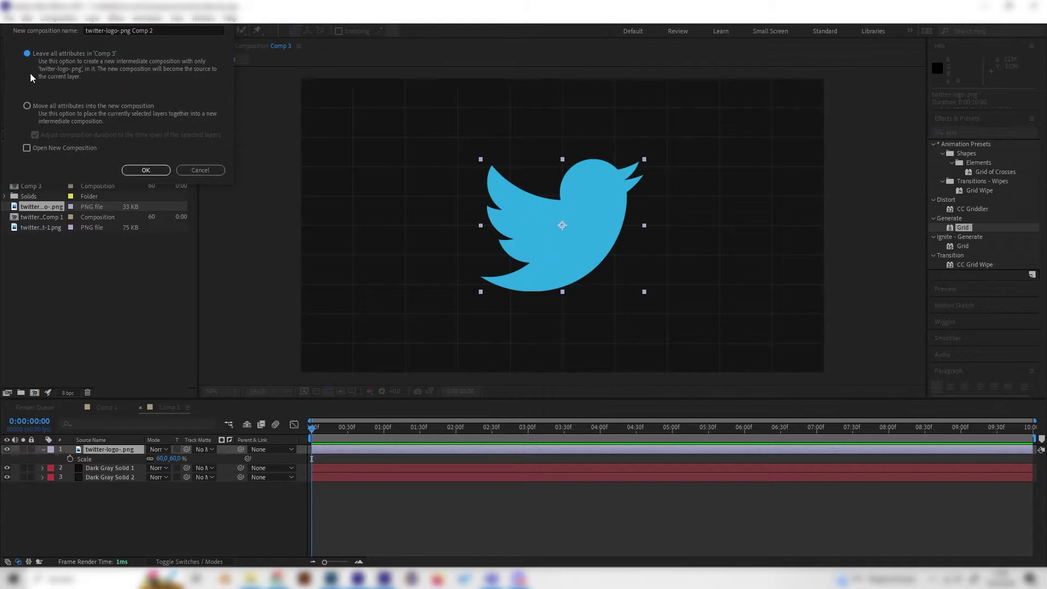
{"action": "left_click", "coordinate": [26, 107]}
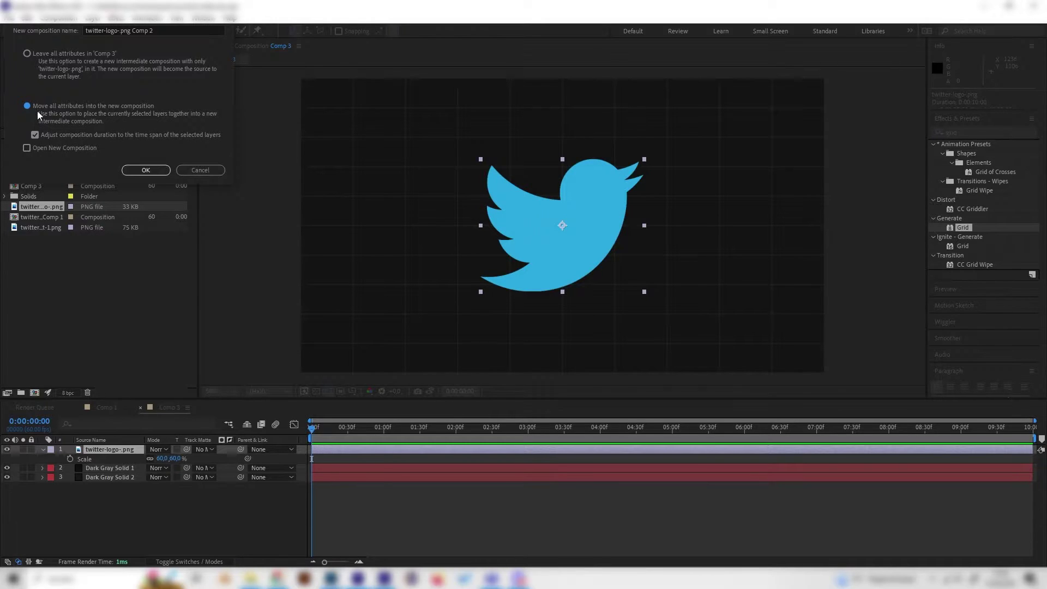
{"action": "left_click", "coordinate": [145, 171]}
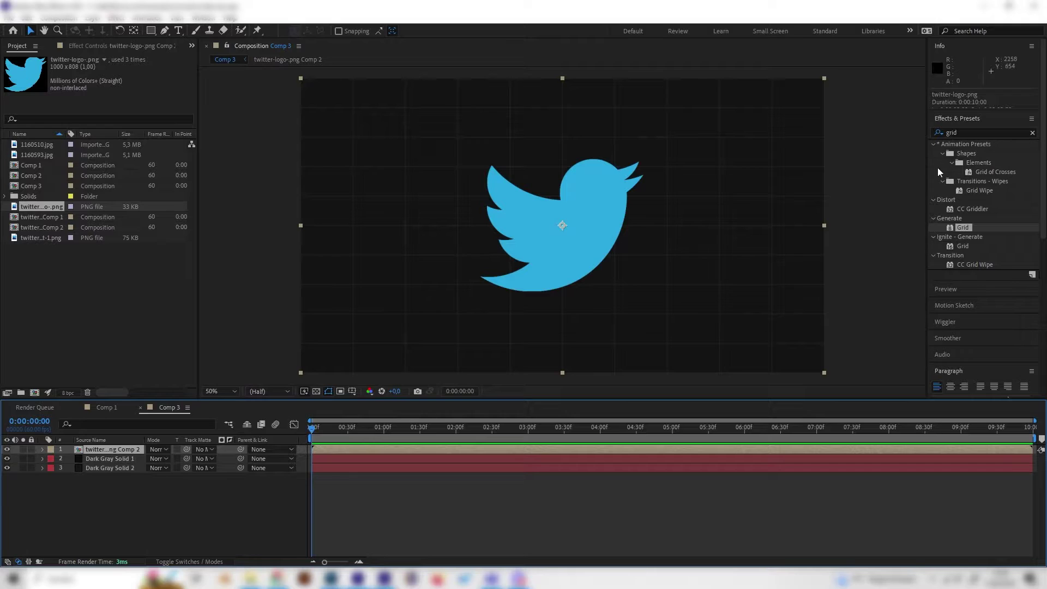
Search 'pixe' and drop CC Pixel Polly onto the nested logo layer, then scrub to preview
{"action": "left_click", "coordinate": [960, 130]}
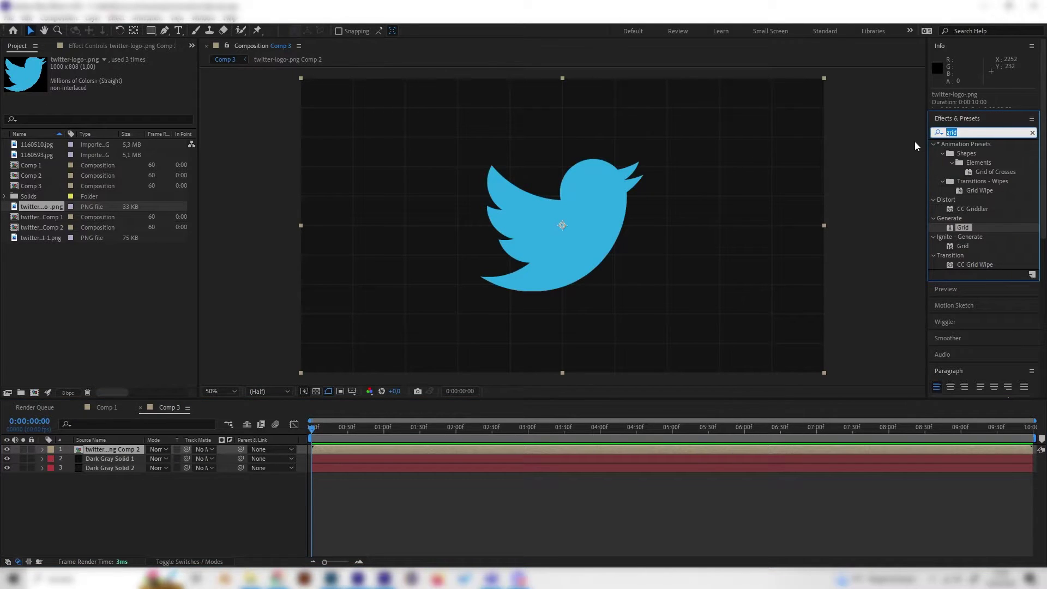
{"action": "key", "text": "BackSpace"}
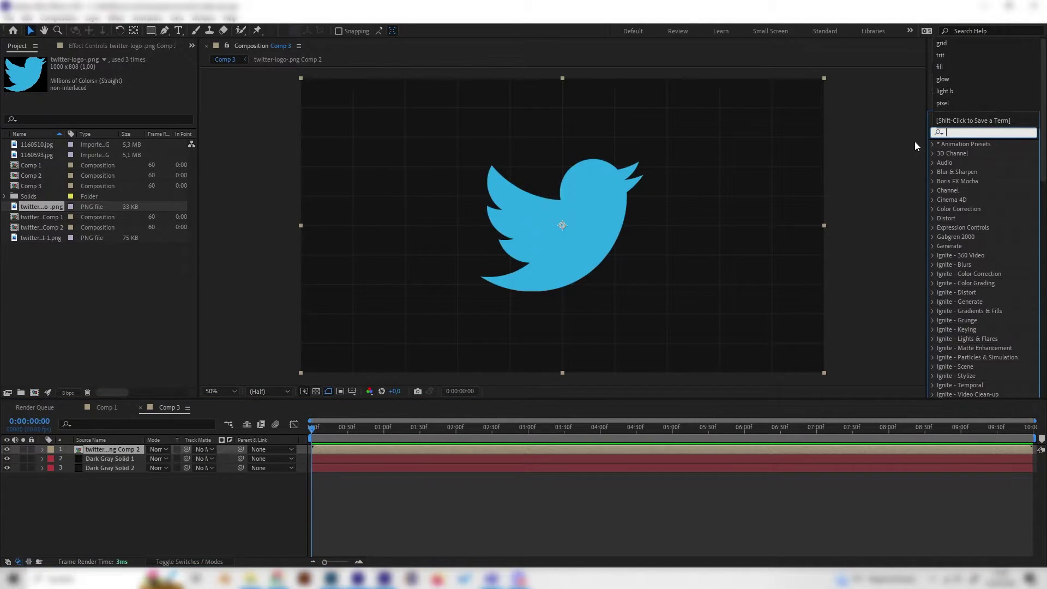
{"action": "type", "text": "pixe"}
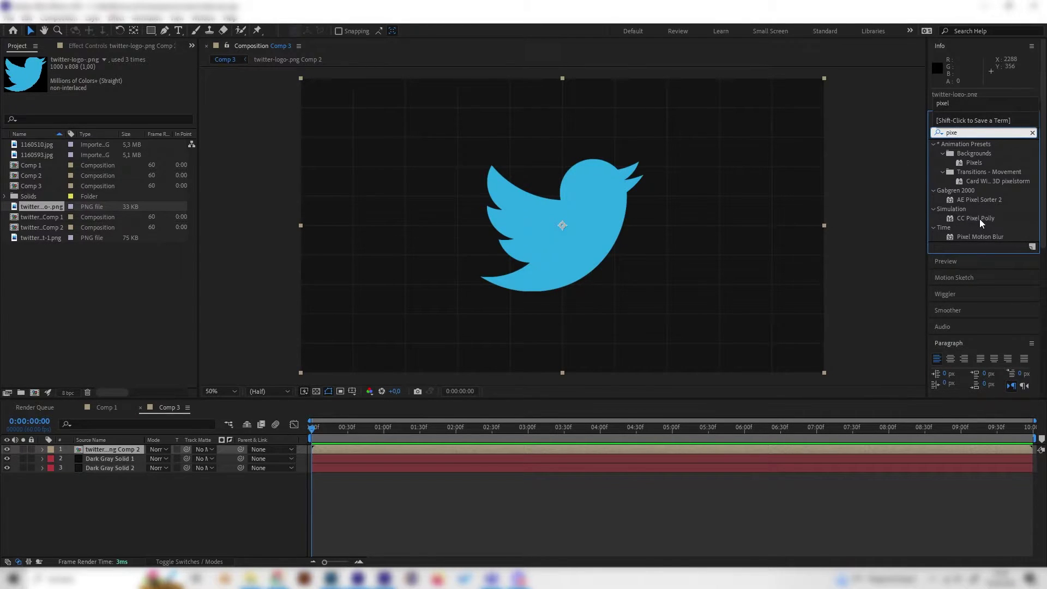
{"action": "left_click_drag", "start_coordinate": [989, 217], "coordinate": [111, 449]}
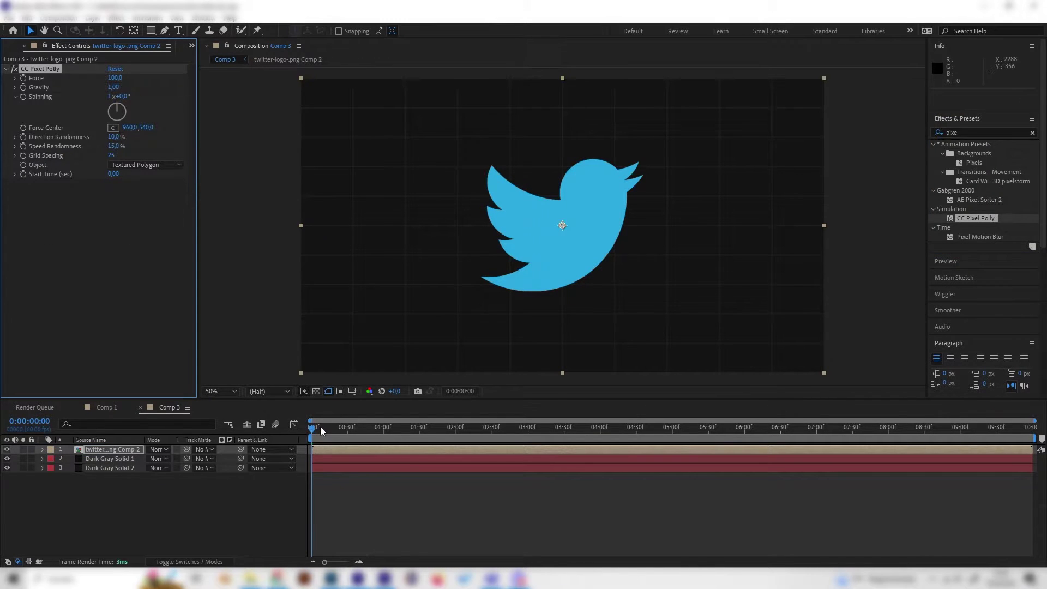
{"action": "mouse_move", "coordinate": [321, 431]}
{"action": "left_mouse_down"}
{"action": "mouse_move", "coordinate": [354, 429]}
{"action": "mouse_move", "coordinate": [307, 433]}
{"action": "mouse_move", "coordinate": [322, 439]}
{"action": "mouse_move", "coordinate": [311, 429]}
{"action": "left_mouse_up"}
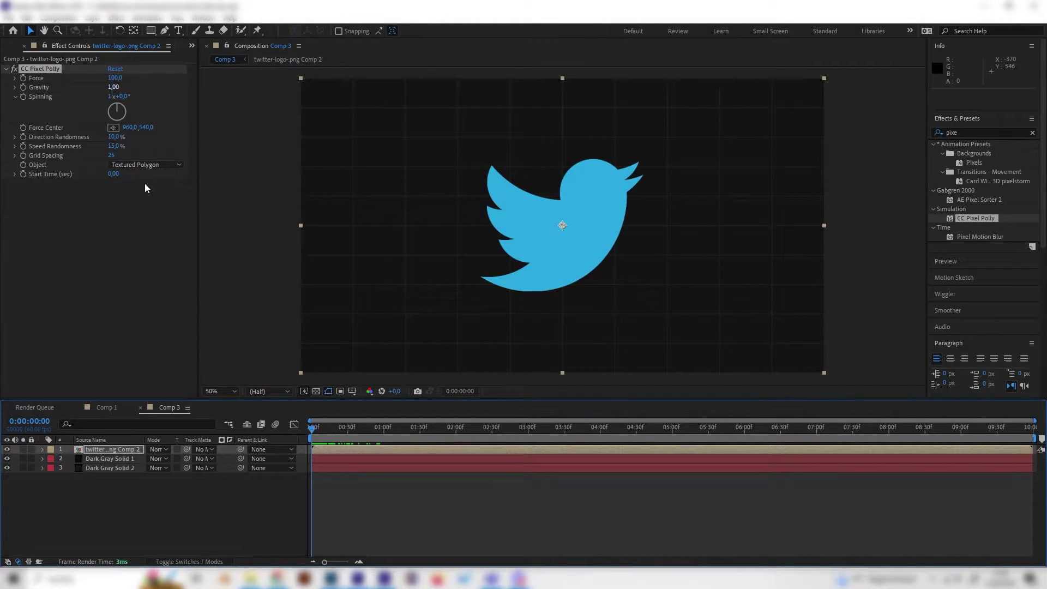
Set CC Pixel Polly Gravity to 0 and scrub to check the shards scatter outward
{"action": "left_click", "coordinate": [114, 87]}
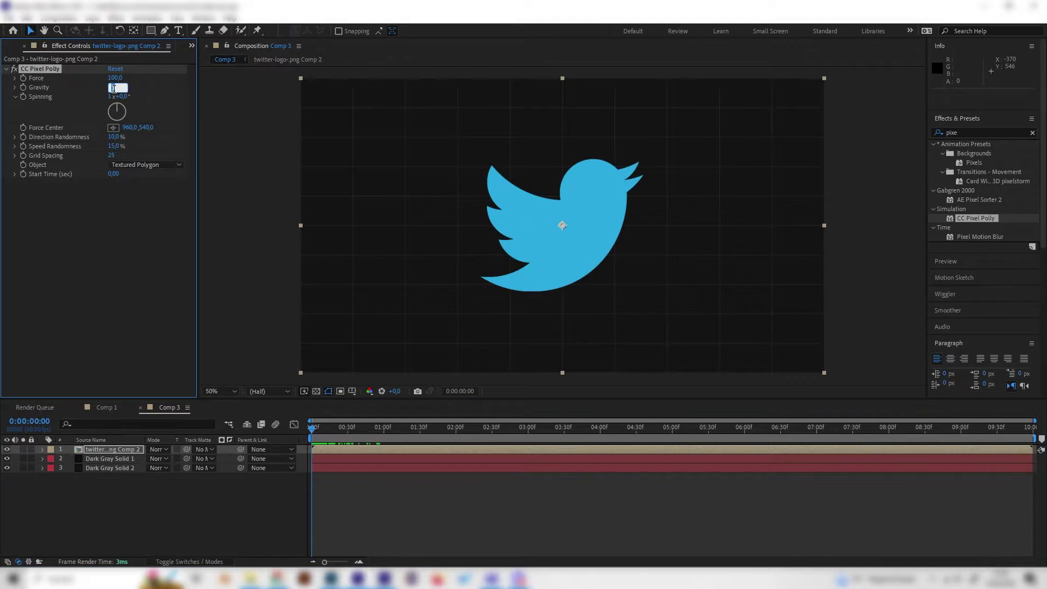
{"action": "left_click", "coordinate": [137, 336]}
{"action": "left_click_drag", "start_coordinate": [313, 431], "coordinate": [326, 408]}
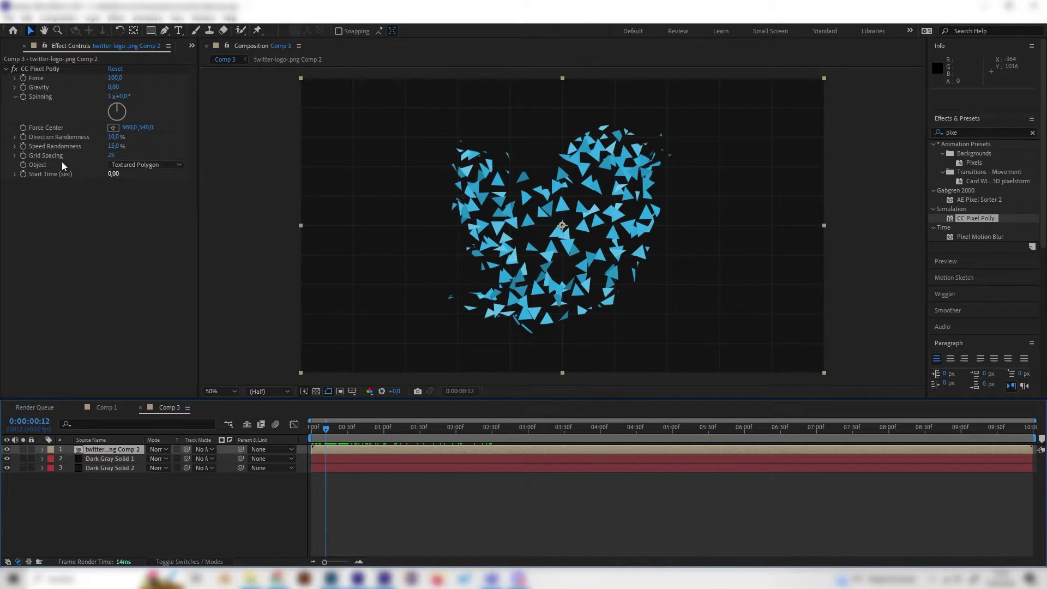
Try CC Pixel Polly Grid Spacing values of 50, 10, 20 and 15
{"action": "left_click", "coordinate": [112, 155]}
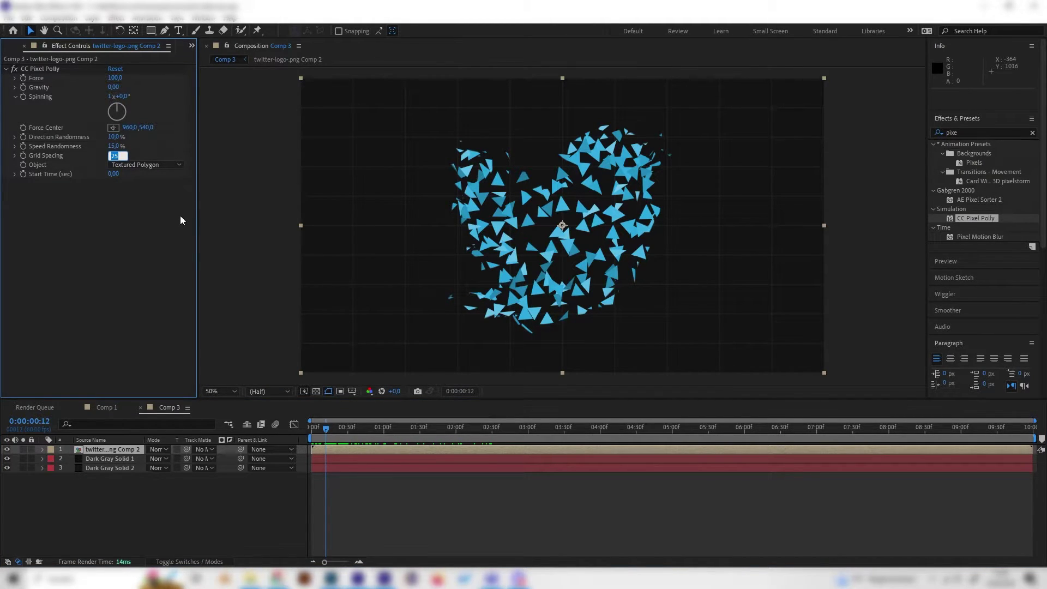
{"action": "type", "text": "50"}
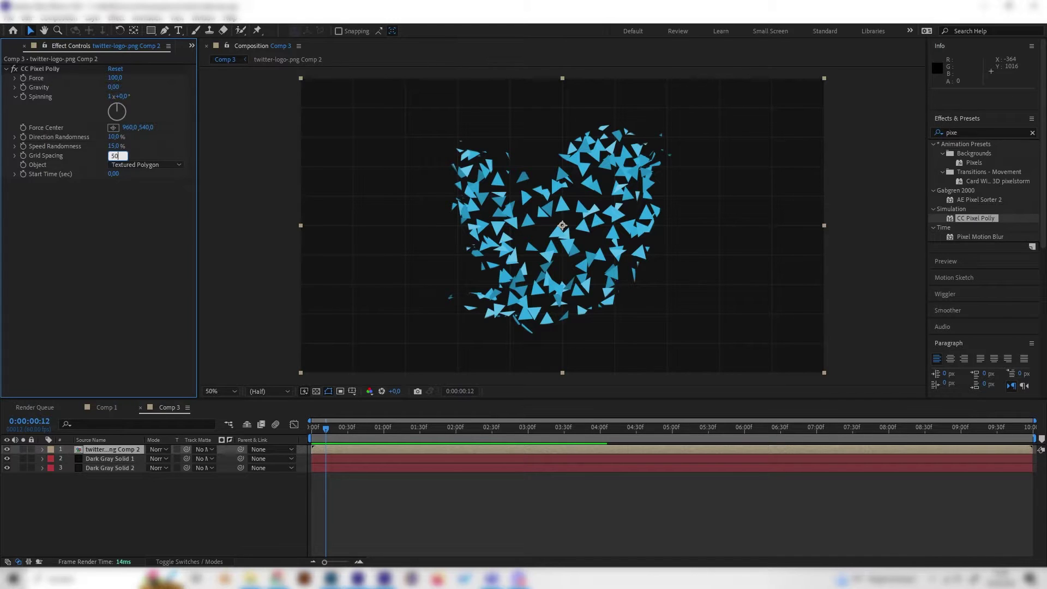
{"action": "key", "text": "Return"}
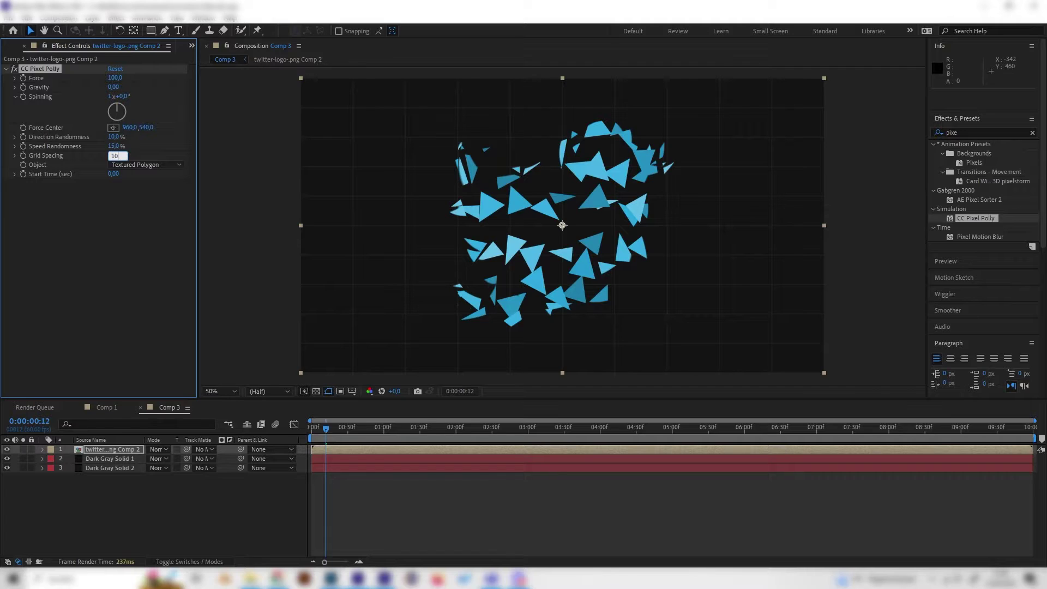
{"action": "key", "text": "Return"}
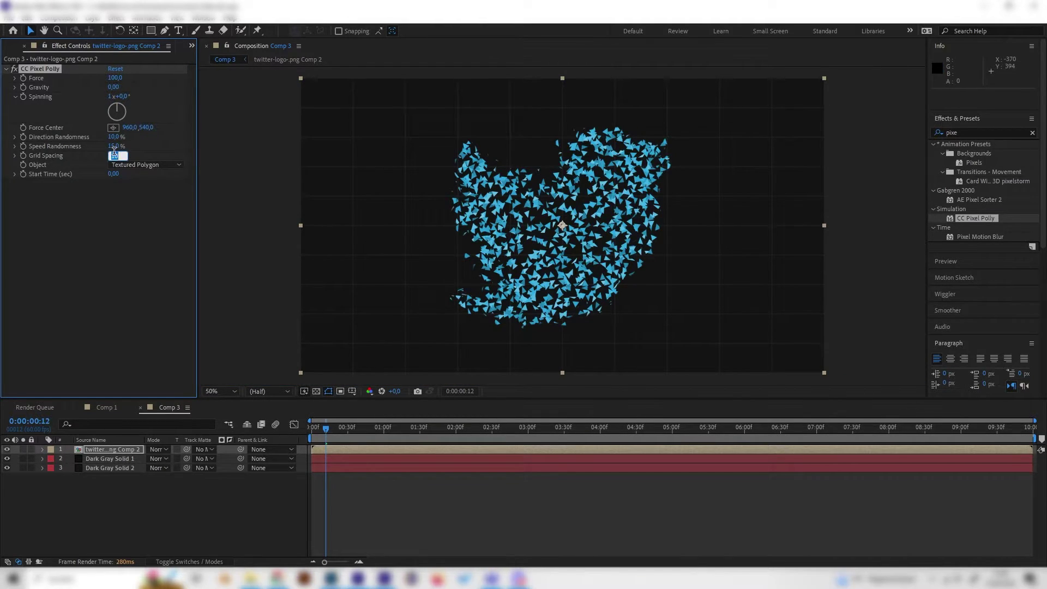
{"action": "key", "text": "Return"}
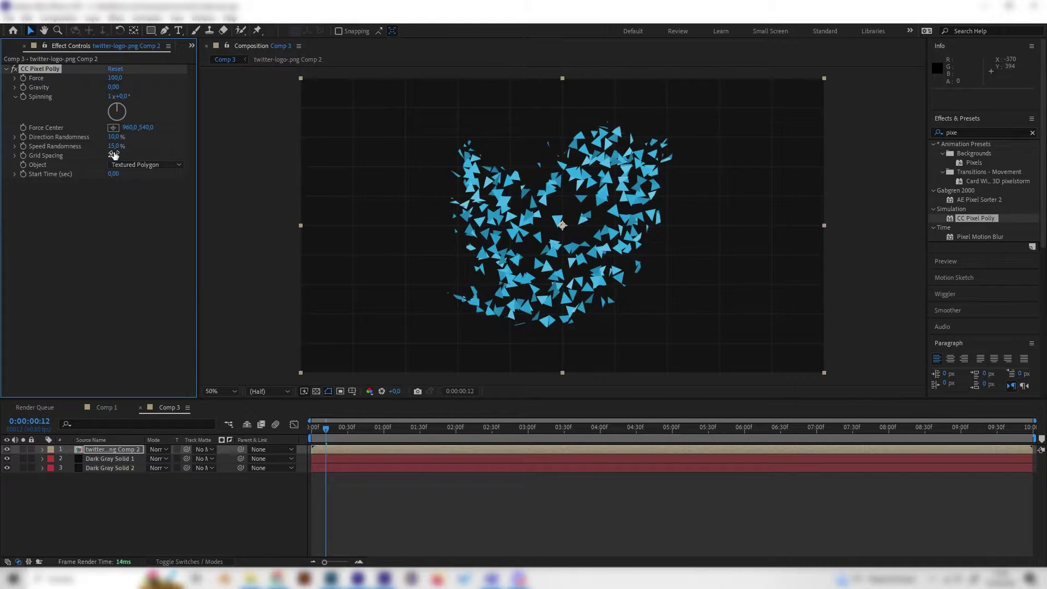
{"action": "left_click", "coordinate": [112, 155]}
{"action": "type", "text": "15"}
{"action": "key", "text": "Return"}
Settle Grid Spacing at 30 and scrub later in time to preview the shards
{"action": "left_click", "coordinate": [113, 156]}
{"action": "type", "text": "30"}
{"action": "key", "text": "Return"}
{"action": "left_click_drag", "start_coordinate": [327, 428], "coordinate": [442, 433]}
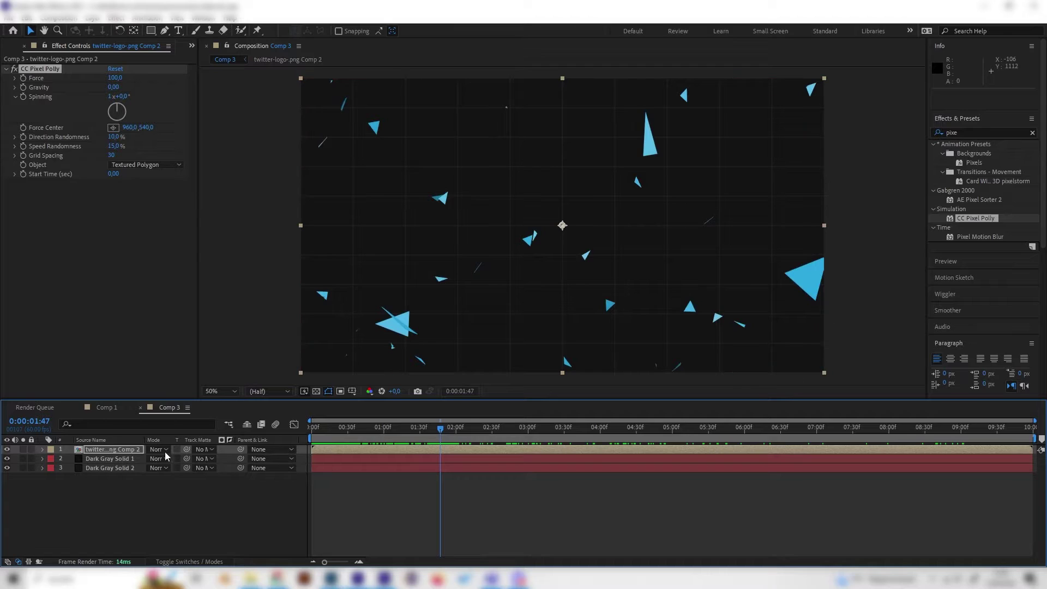
Keyframe the logo layer's Opacity from 100% at 1:47 to 0% at 2:50 and preview the fade
{"action": "left_click", "coordinate": [130, 452]}
{"action": "key", "text": "t"}
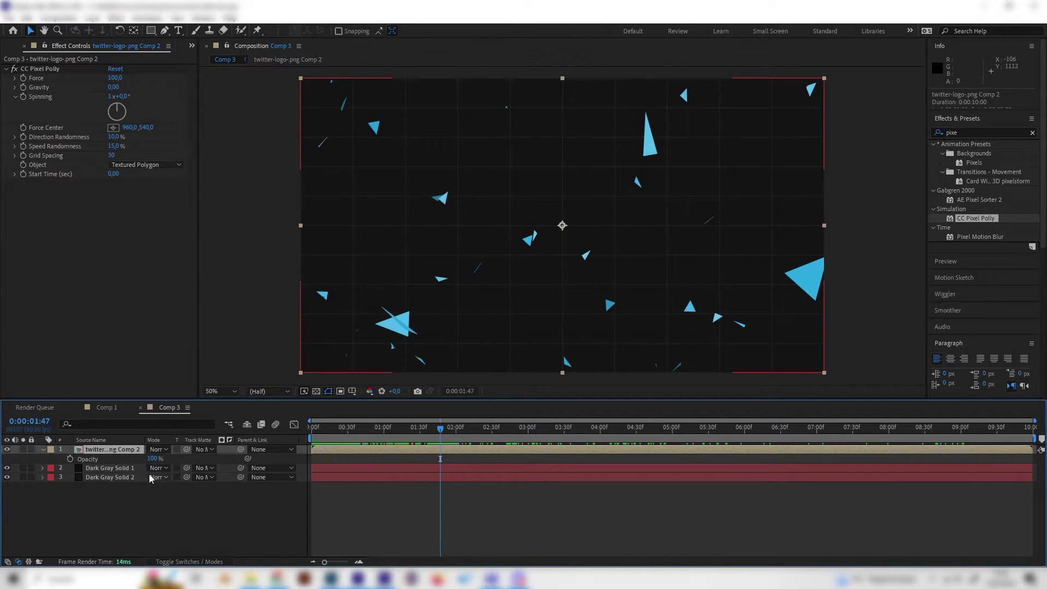
{"action": "left_click", "coordinate": [70, 459]}
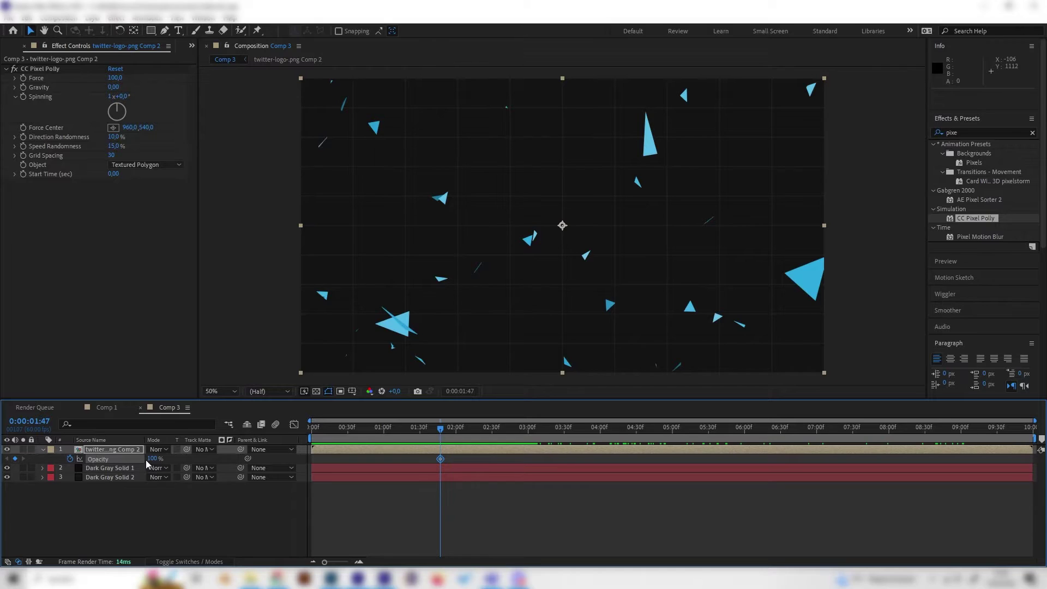
{"action": "left_click_drag", "start_coordinate": [446, 432], "coordinate": [516, 432]}
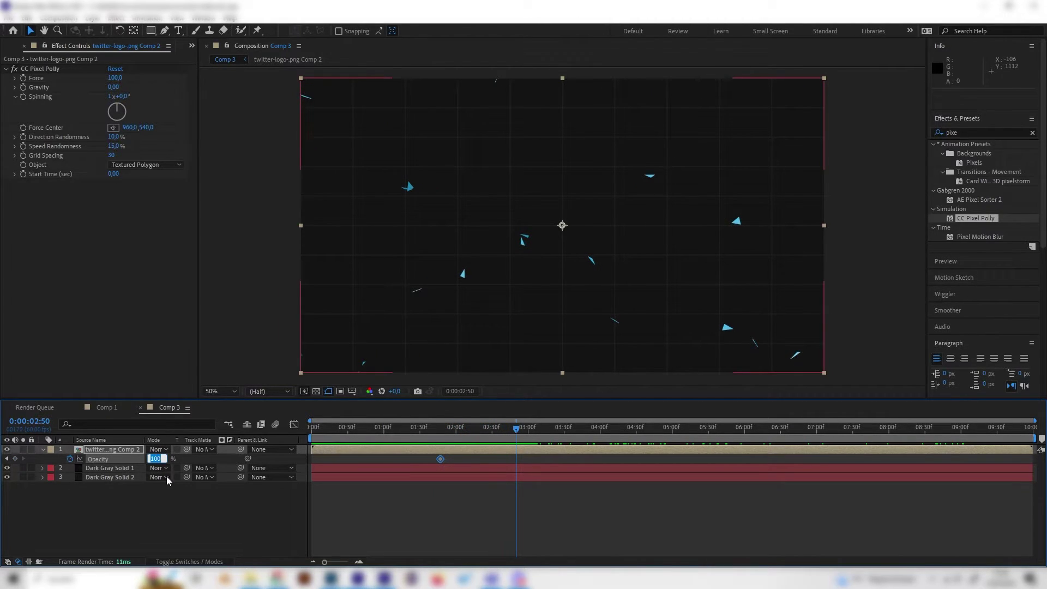
{"action": "type", "text": "0"}
{"action": "key", "text": "Return"}
{"action": "key", "text": "j"}
{"action": "key", "text": "space"}
Preview the shatter-and-fade animation from near the composition start
{"action": "left_click_drag", "start_coordinate": [440, 463], "coordinate": [322, 461]}
{"action": "key", "text": "space"}
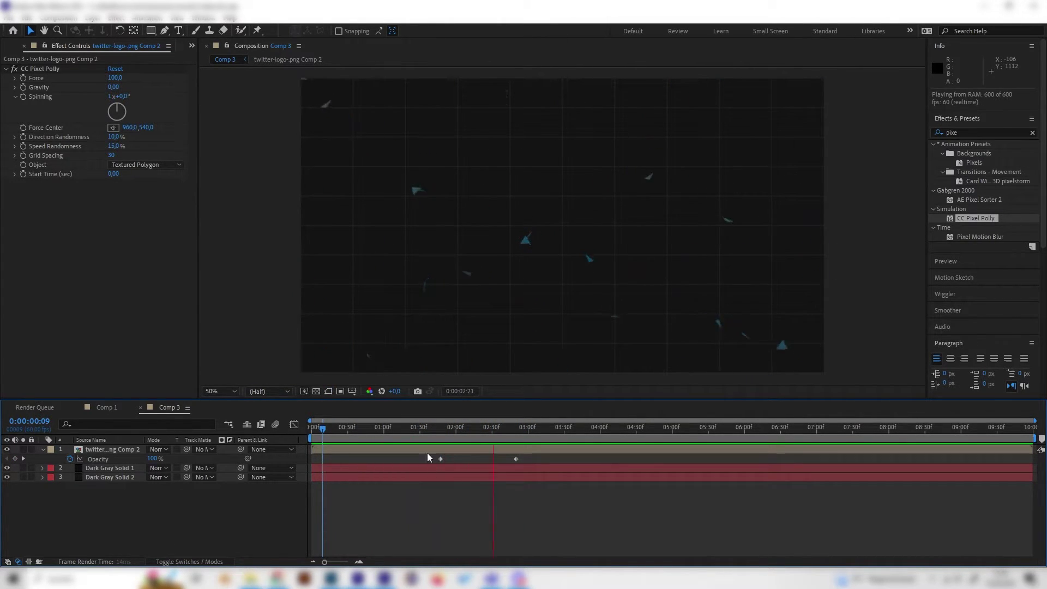
{"action": "left_click", "coordinate": [402, 423]}
{"action": "key", "text": "space"}
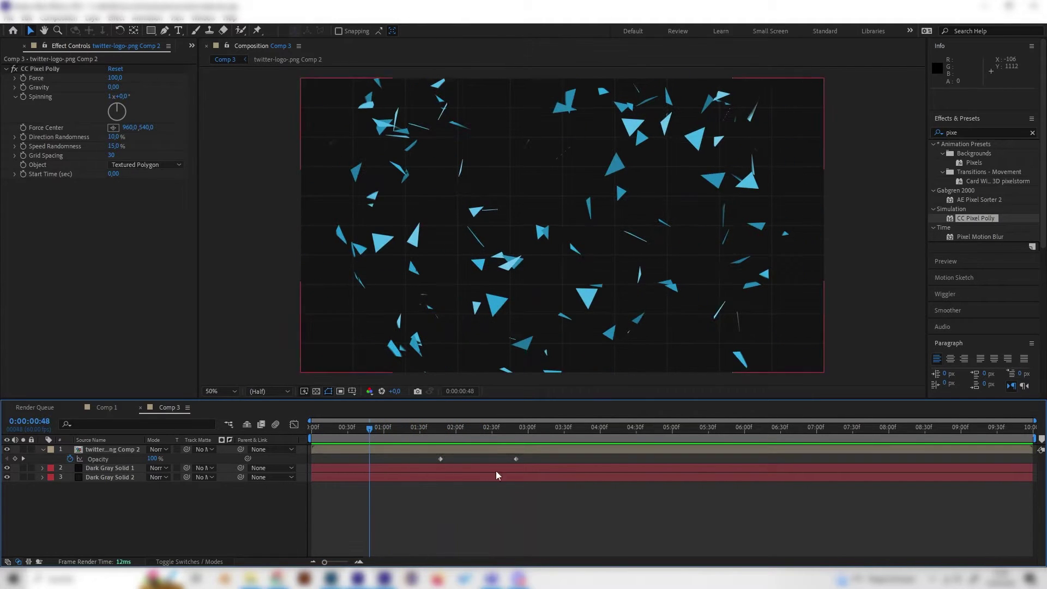
Drag both Opacity keyframes earlier and replay the shatter from the start
{"action": "left_click_drag", "start_coordinate": [516, 460], "coordinate": [411, 462]}
{"action": "left_click", "coordinate": [351, 427]}
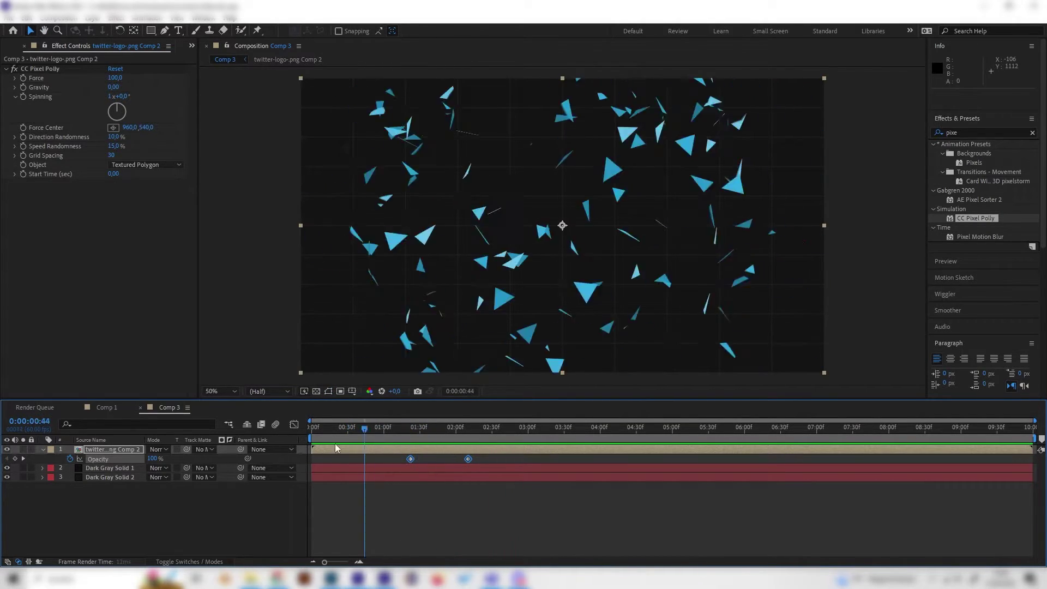
{"action": "left_click_drag", "start_coordinate": [345, 431], "coordinate": [285, 438]}
{"action": "key", "text": "space"}
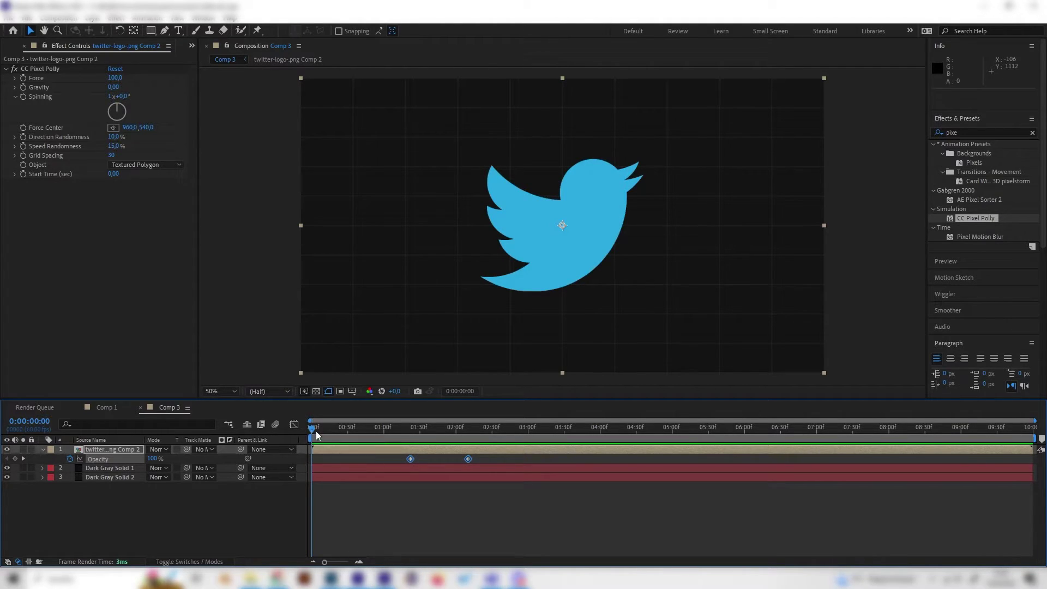
Set CC Pixel Polly's Start Time to 1 second
{"action": "left_click_drag", "start_coordinate": [314, 434], "coordinate": [295, 421]}
{"action": "left_click", "coordinate": [113, 174]}
{"action": "type", "text": "1"}
{"action": "key", "text": "Return"}
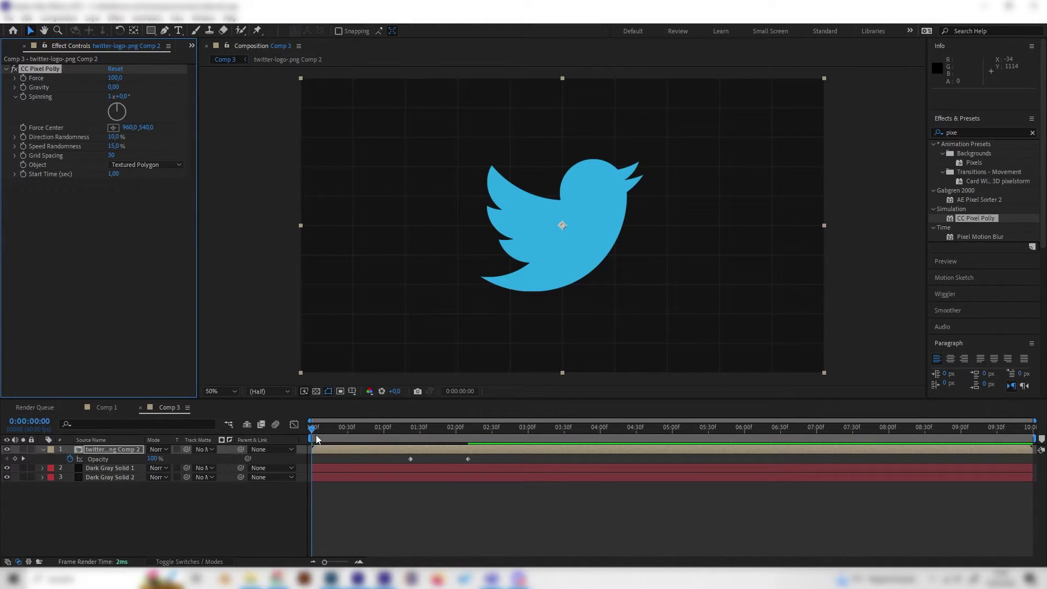
Push both Opacity keyframes later, then switch to Comp 1
{"action": "left_click_drag", "start_coordinate": [317, 440], "coordinate": [454, 453]}
{"action": "mouse_move", "coordinate": [384, 432]}
{"action": "left_mouse_down"}
{"action": "mouse_move", "coordinate": [493, 436]}
{"action": "mouse_move", "coordinate": [376, 440]}
{"action": "mouse_move", "coordinate": [533, 440]}
{"action": "mouse_move", "coordinate": [392, 440]}
{"action": "left_mouse_up"}
{"action": "left_click", "coordinate": [107, 408]}
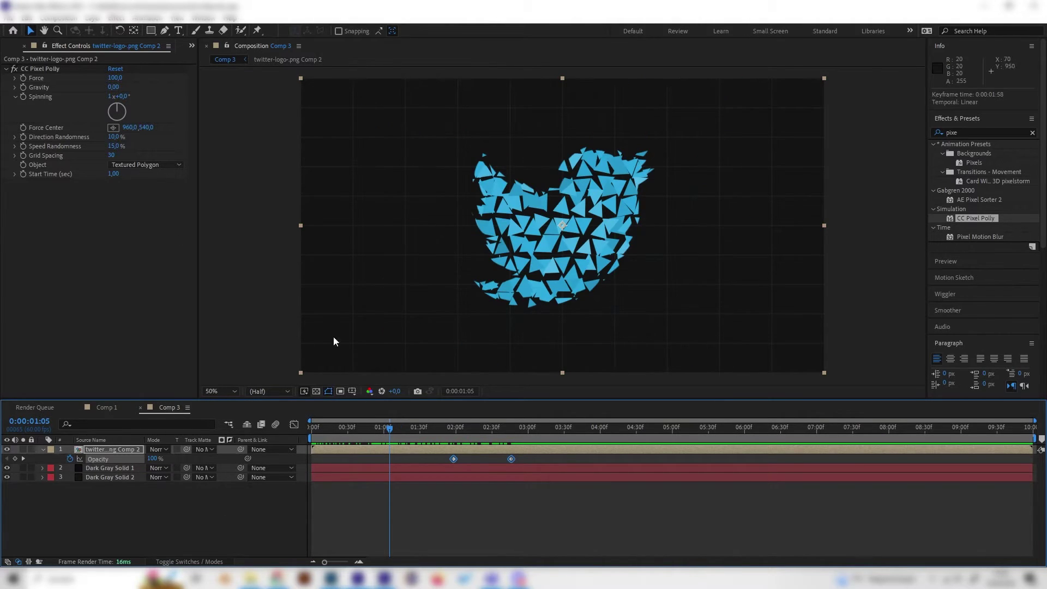
Duplicate the Twitter logo comp layer at 0:00:01:47 and select the copy
{"action": "mouse_move", "coordinate": [378, 428]}
{"action": "left_mouse_down"}
{"action": "mouse_move", "coordinate": [423, 428]}
{"action": "mouse_move", "coordinate": [366, 428]}
{"action": "left_mouse_up"}
{"action": "left_click", "coordinate": [440, 435]}
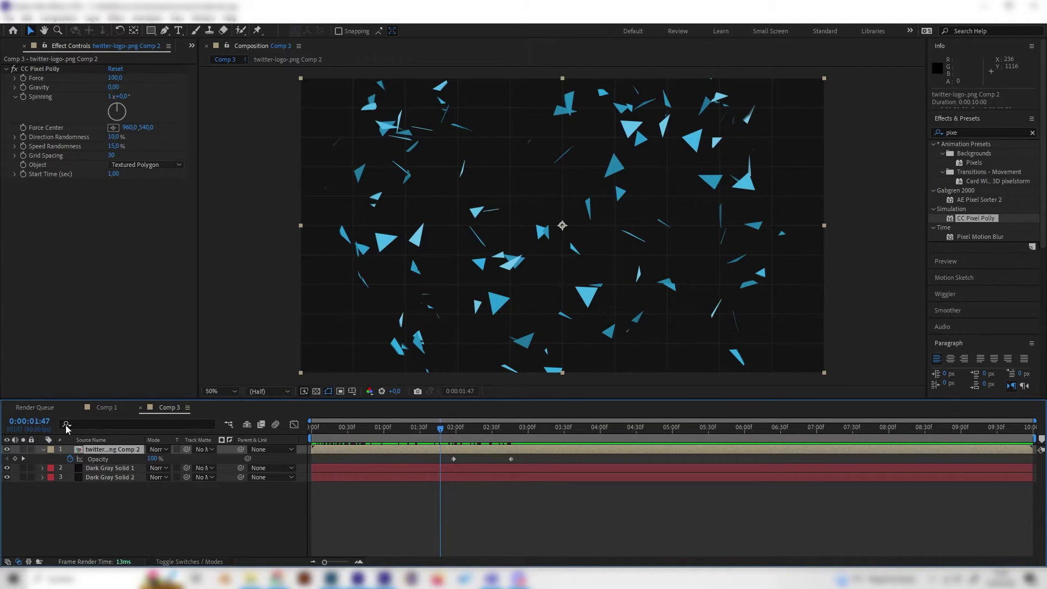
{"action": "key", "text": "ctrl+d"}
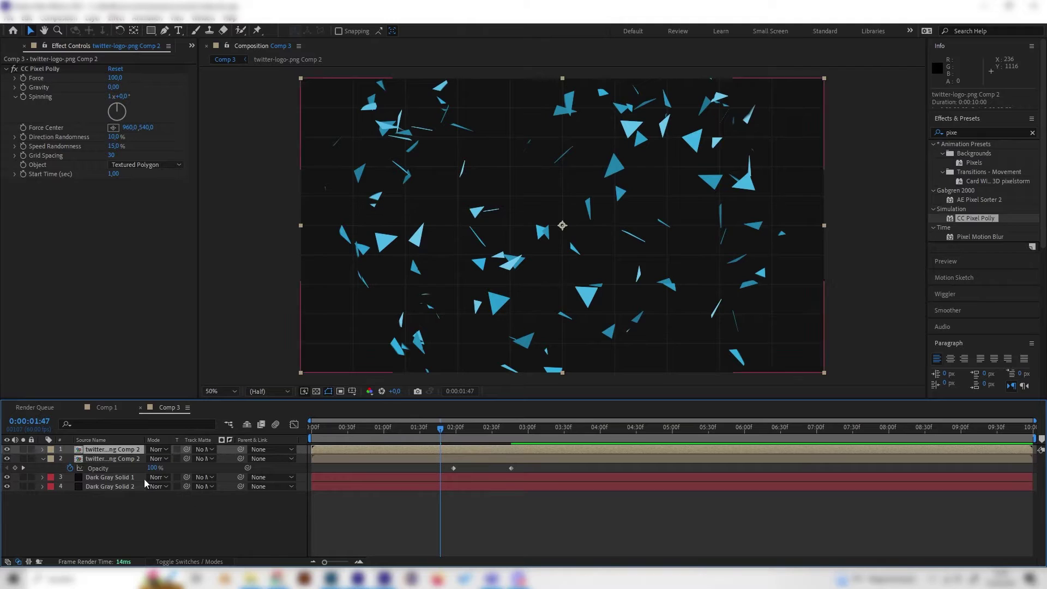
{"action": "left_click", "coordinate": [113, 461]}
Search Effects & Presets for 'light'
{"action": "left_click", "coordinate": [989, 132]}
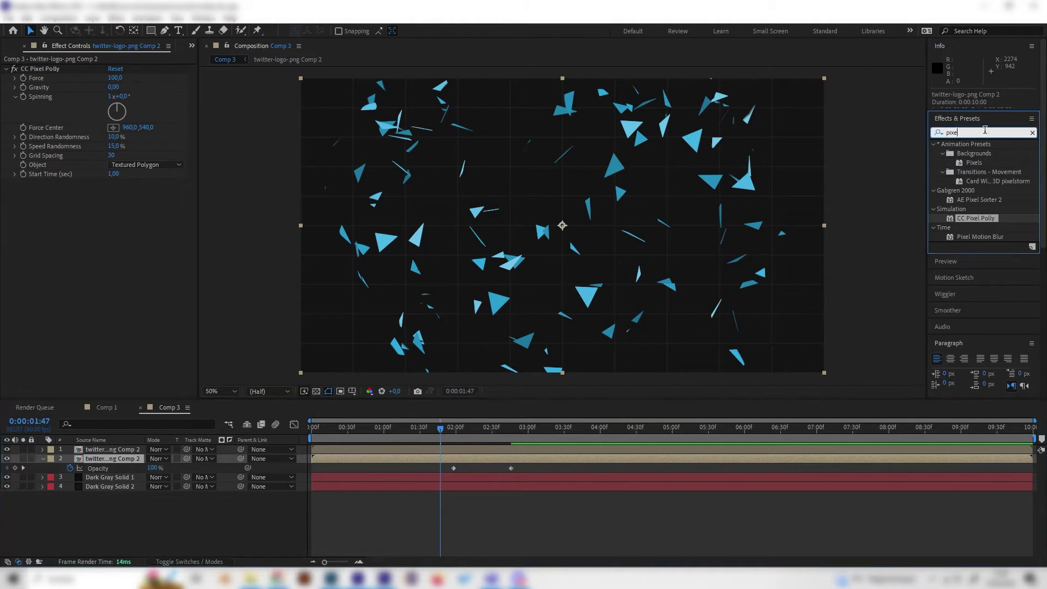
{"action": "key", "text": "BackSpace"}
{"action": "type", "text": "light"}
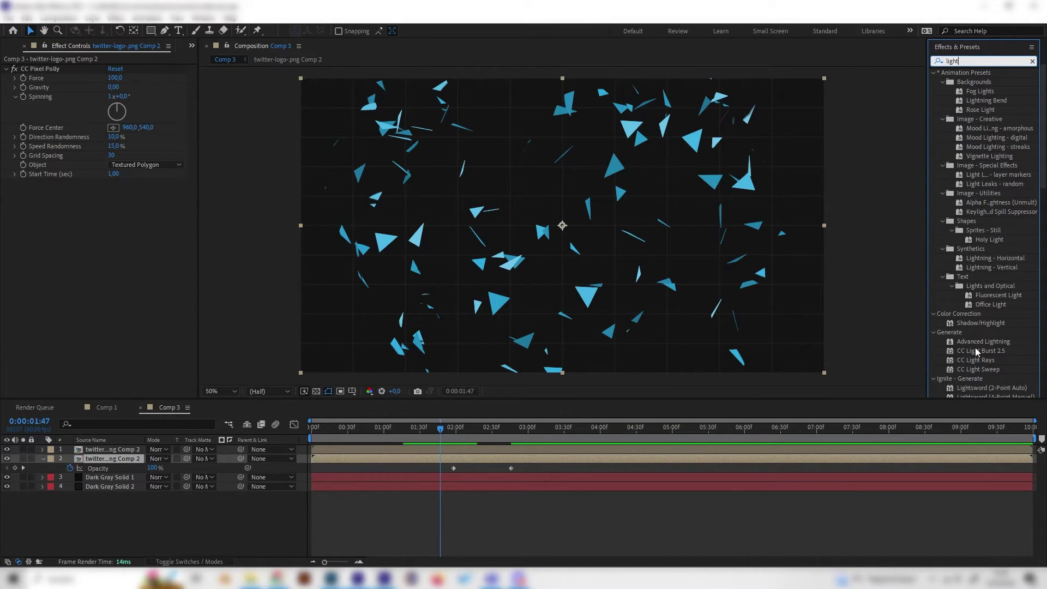
Apply CC Light Burst 2.5 to the duplicate layer with Ray Length -150 and scrub to check streaks
{"action": "left_click_drag", "start_coordinate": [968, 350], "coordinate": [124, 459]}
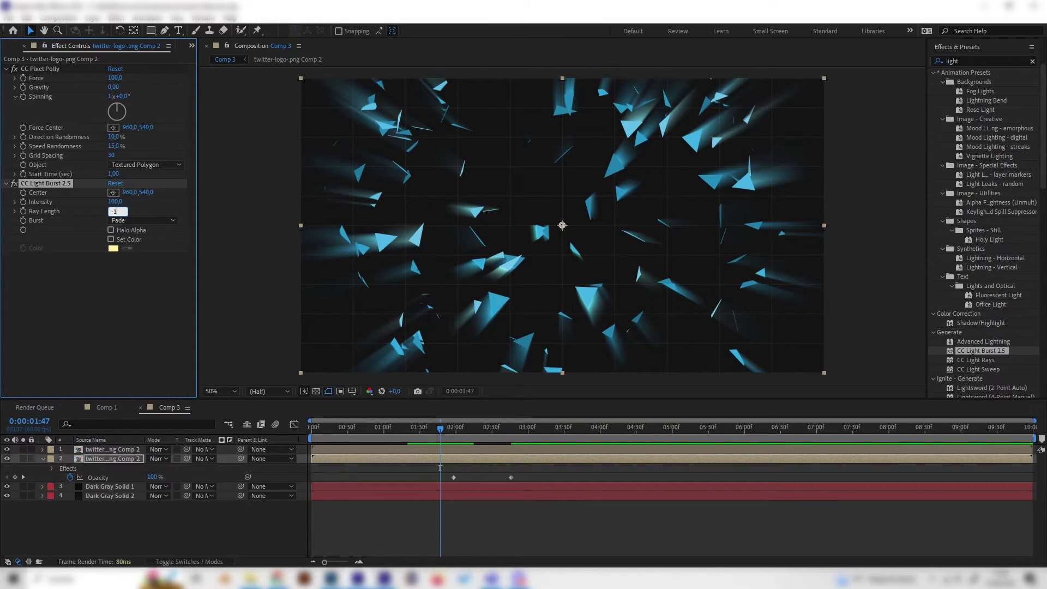
{"action": "key", "text": "Return"}
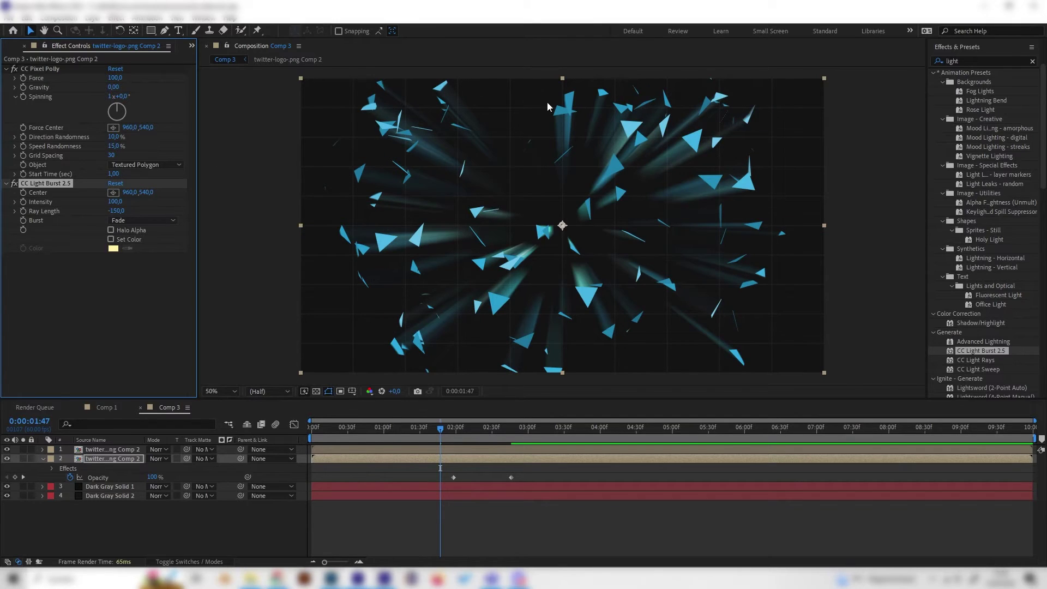
{"action": "left_click_drag", "start_coordinate": [394, 430], "coordinate": [418, 436]}
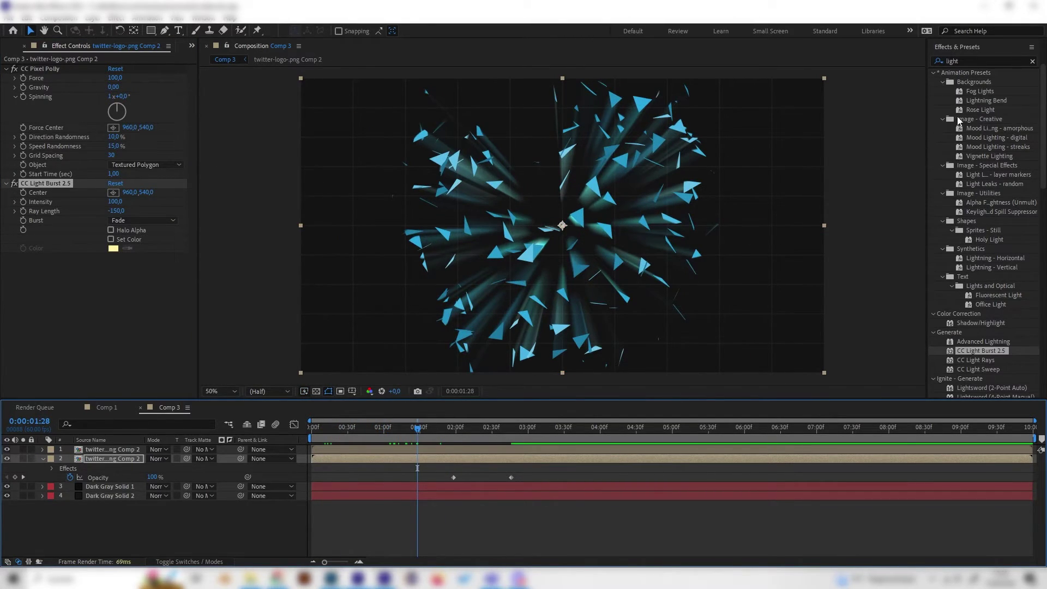
{"action": "key", "text": "ctrl+2"}
{"action": "key", "text": "ctrl+5"}
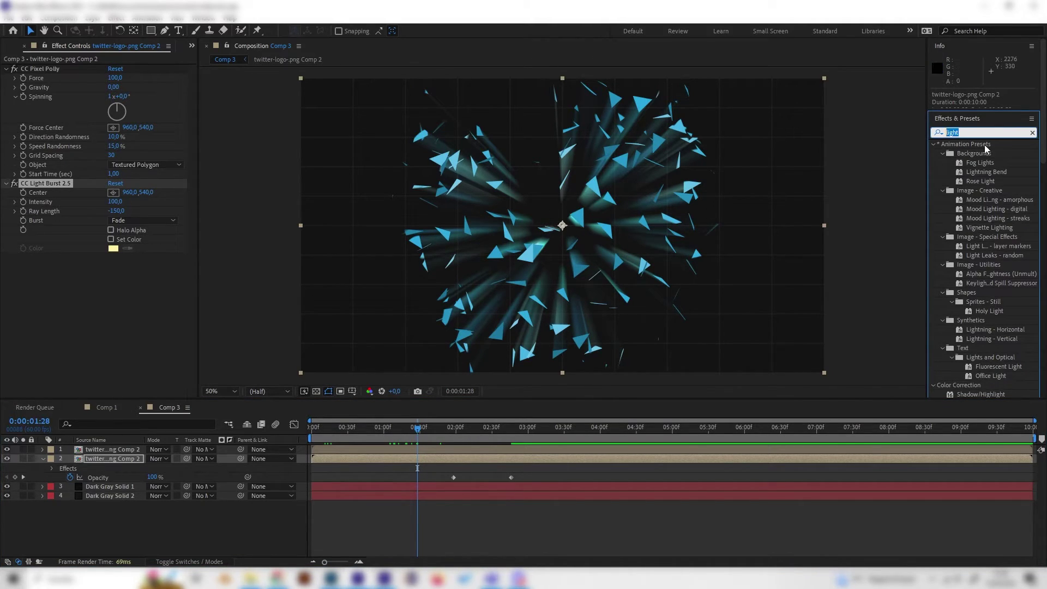
Apply a Fill effect to layer 2 and sample the particles' blue as its colour
{"action": "left_click", "coordinate": [973, 132]}
{"action": "type", "text": "fill"}
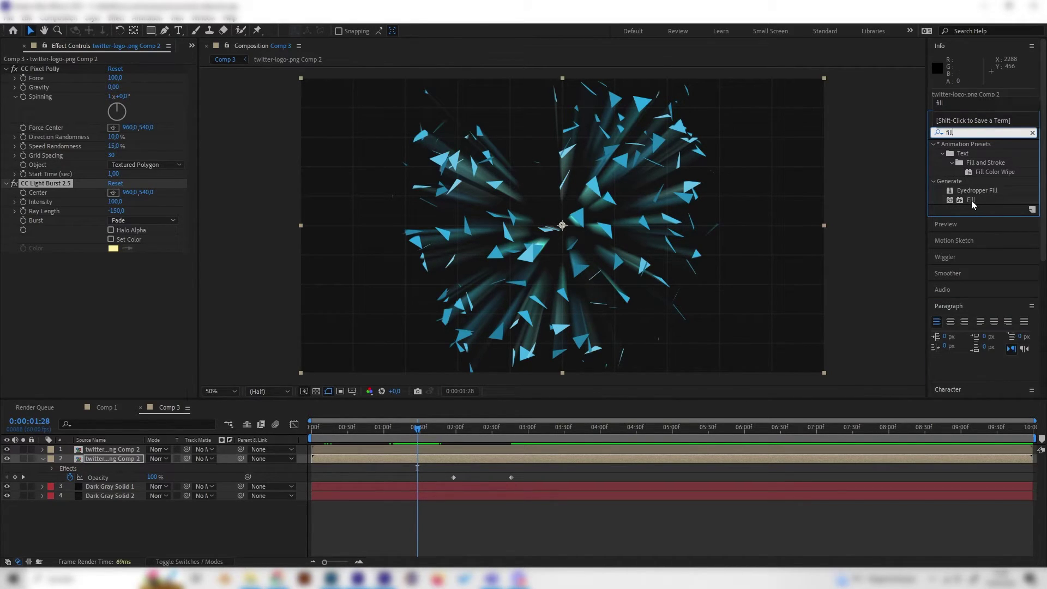
{"action": "left_click_drag", "start_coordinate": [972, 201], "coordinate": [107, 460]}
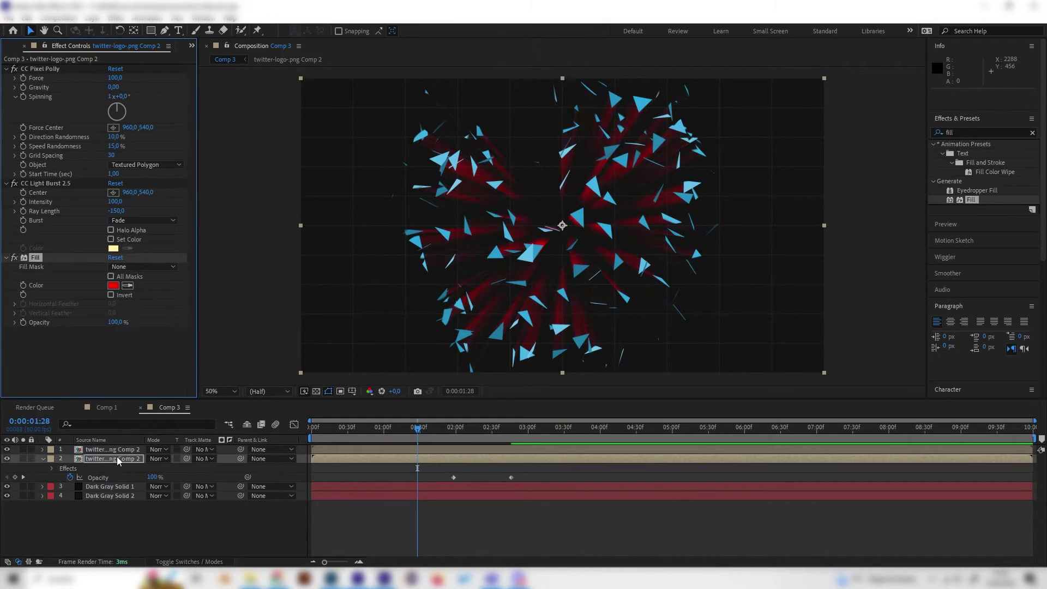
{"action": "left_click", "coordinate": [128, 286]}
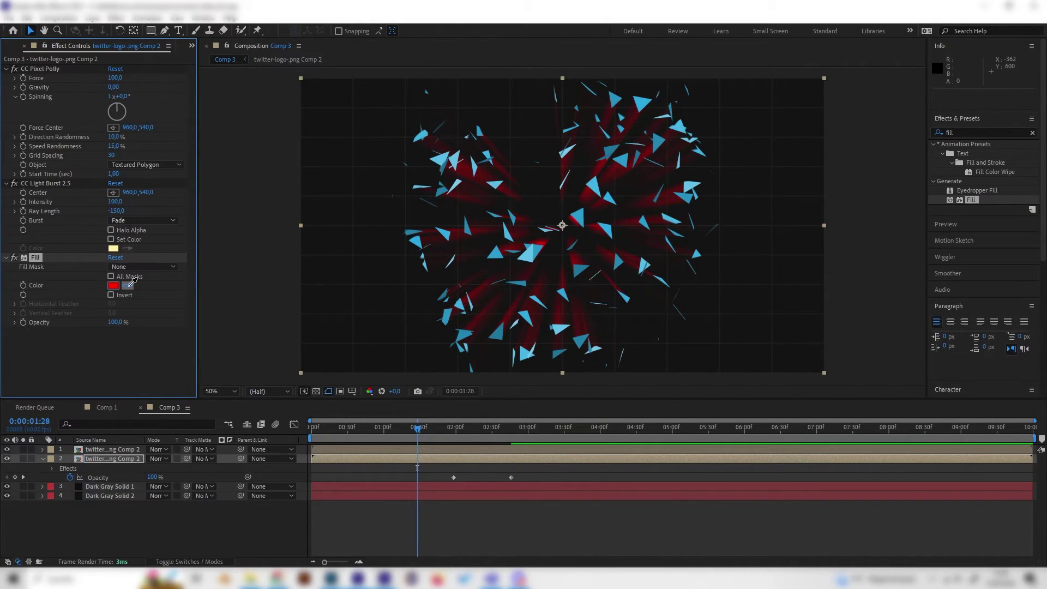
{"action": "left_click", "coordinate": [460, 339]}
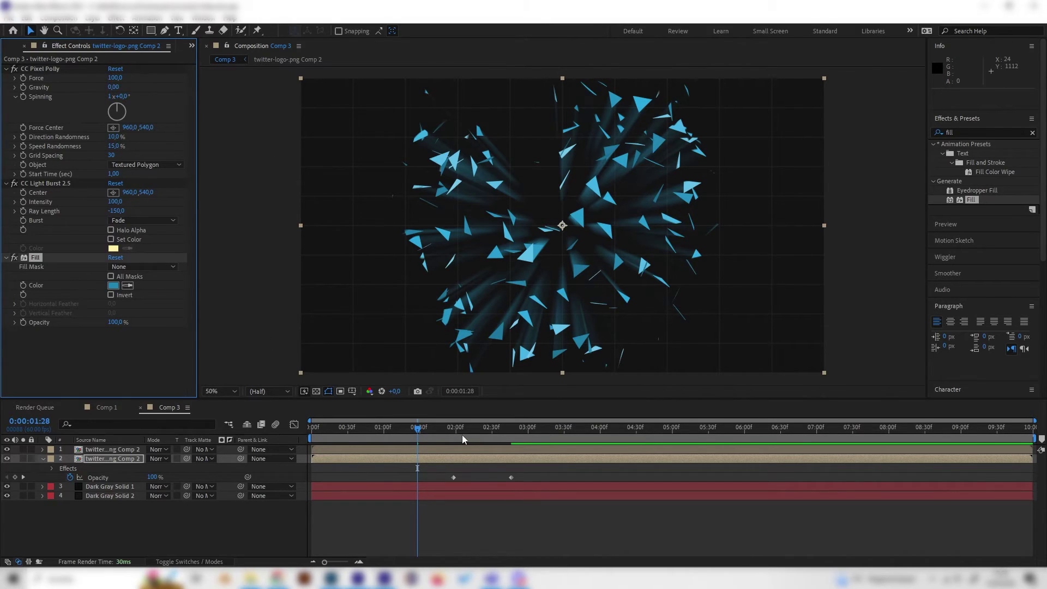
Set the streak layer's Opacity keyframe at 1:58 to 33%
{"action": "left_click", "coordinate": [448, 430]}
{"action": "left_click", "coordinate": [412, 430]}
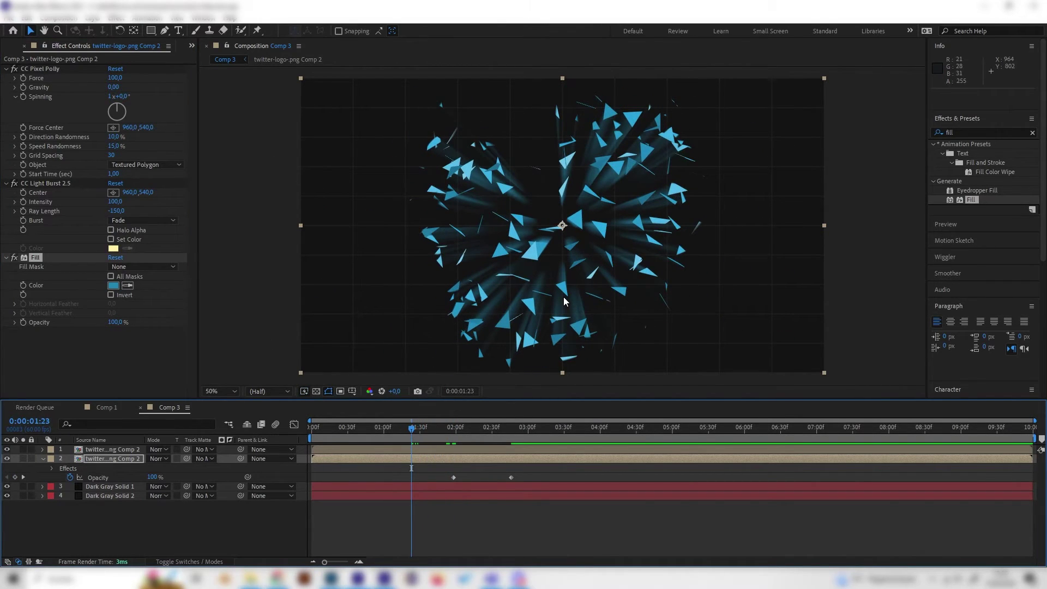
{"action": "left_click", "coordinate": [152, 474]}
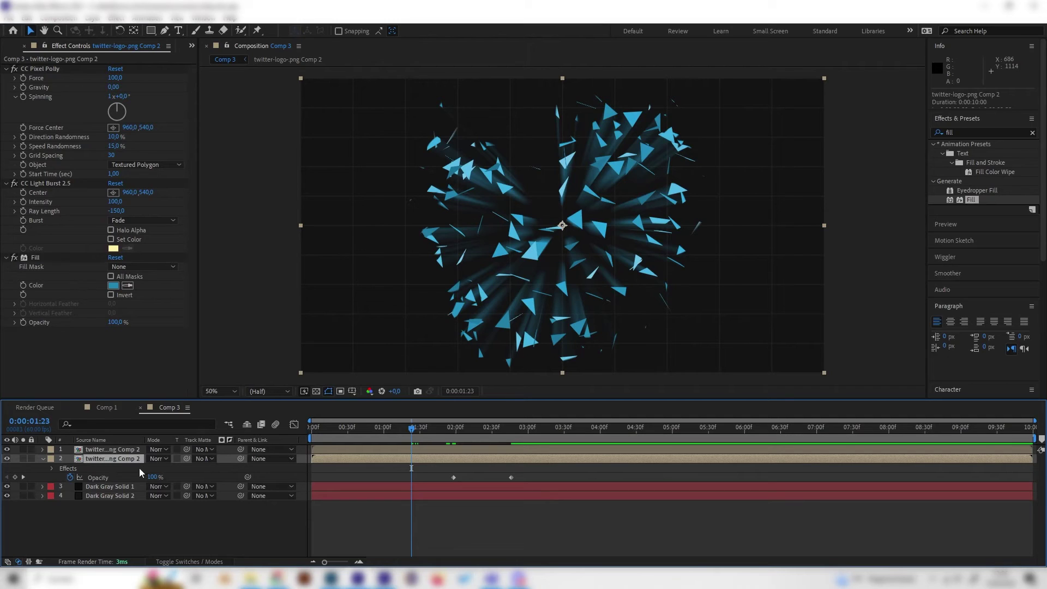
{"action": "left_click", "coordinate": [456, 431]}
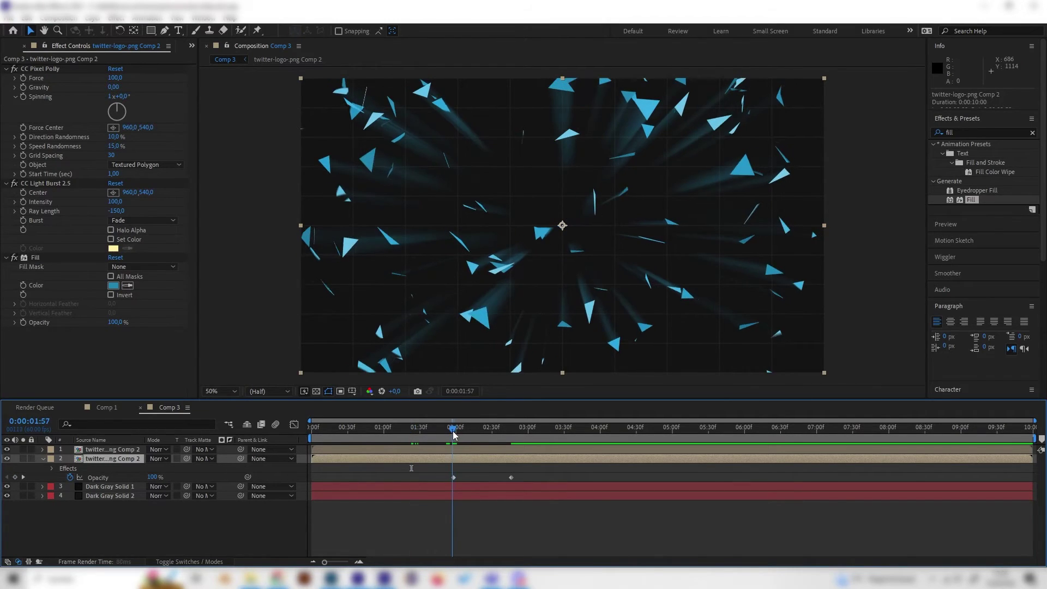
{"action": "left_click", "coordinate": [453, 477]}
{"action": "left_click", "coordinate": [452, 435]}
{"action": "left_click", "coordinate": [155, 478]}
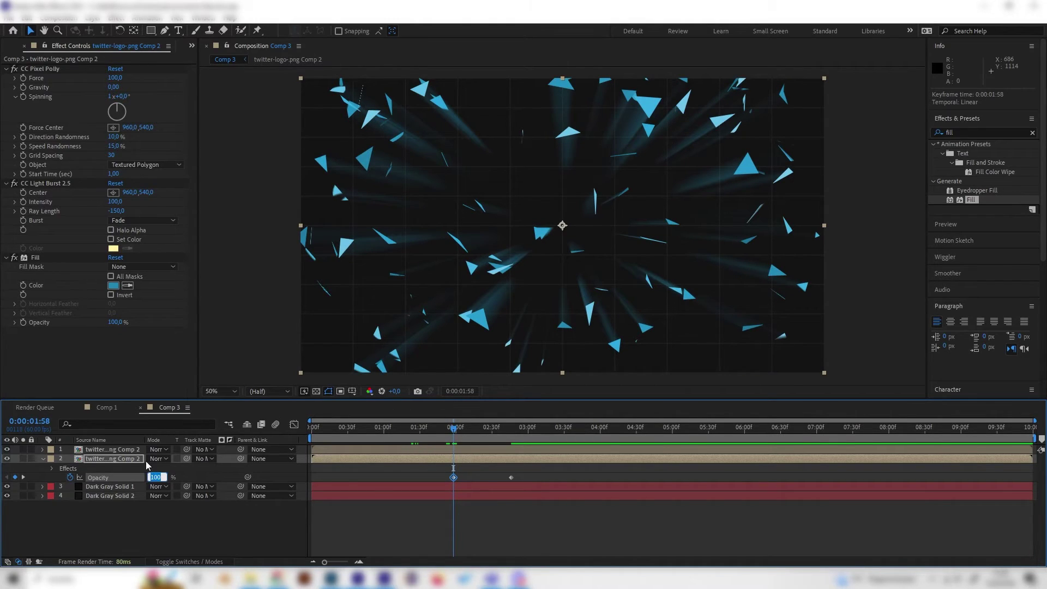
{"action": "key", "text": "Return"}
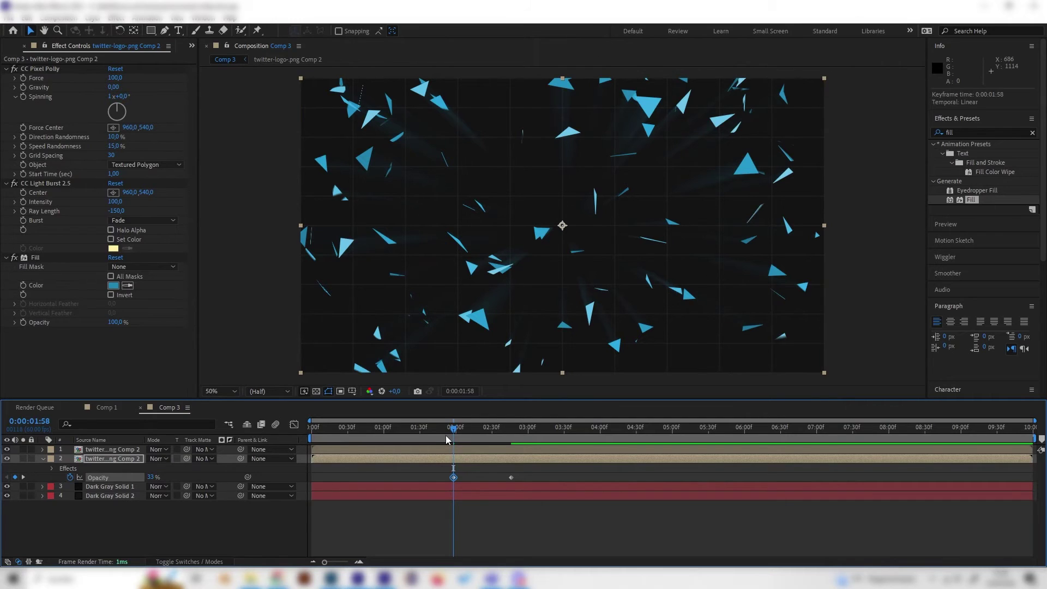
Scrub the burst, then rewind to 0:00:00:55 and preview the shatter animation
{"action": "left_click_drag", "start_coordinate": [454, 437], "coordinate": [314, 436]}
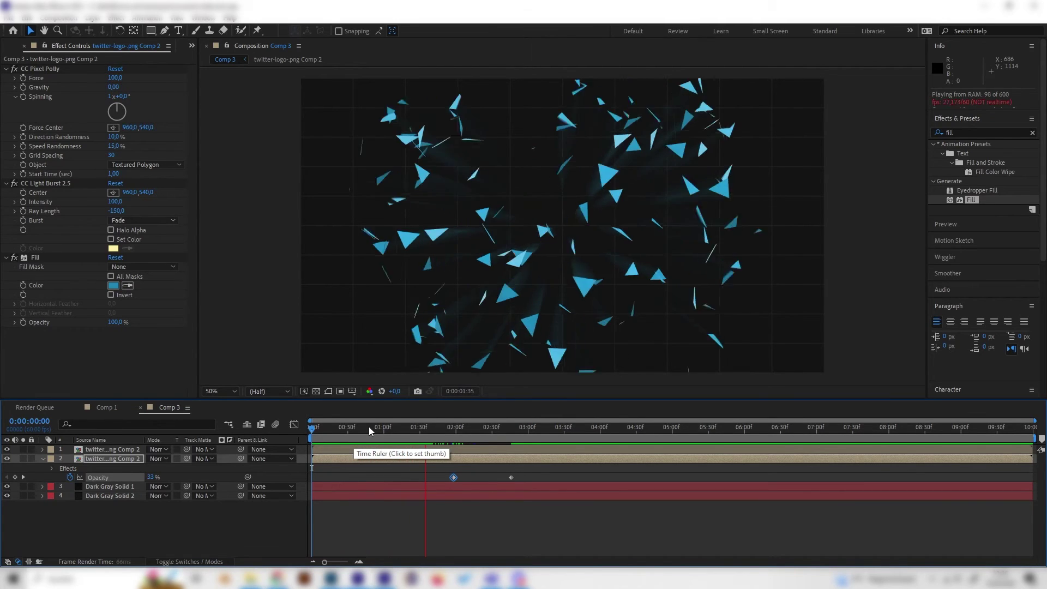
{"action": "left_click_drag", "start_coordinate": [401, 431], "coordinate": [380, 436]}
{"action": "key", "text": "space"}
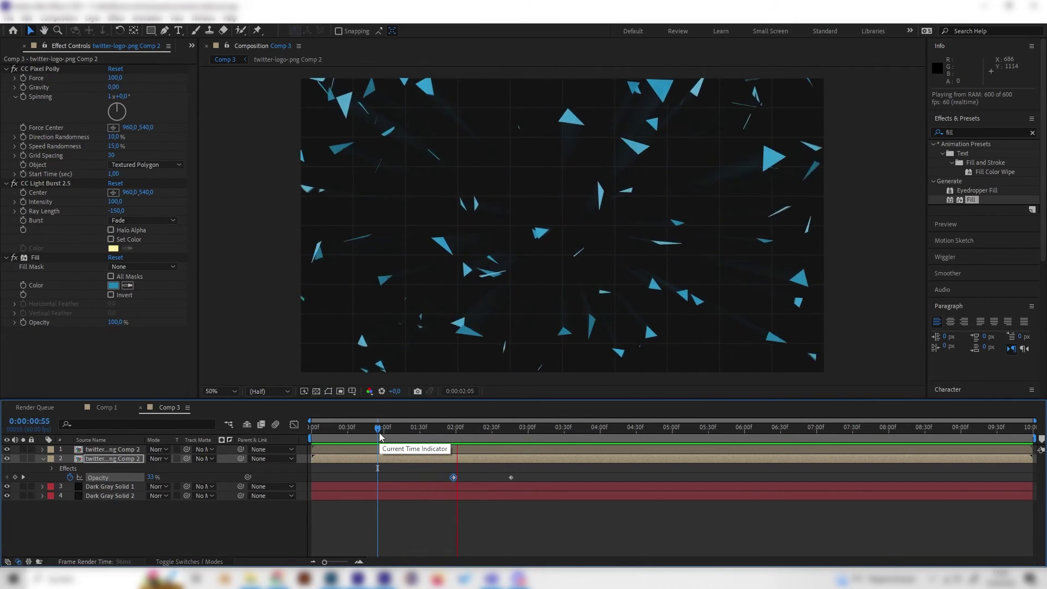
{"action": "key", "text": "space"}
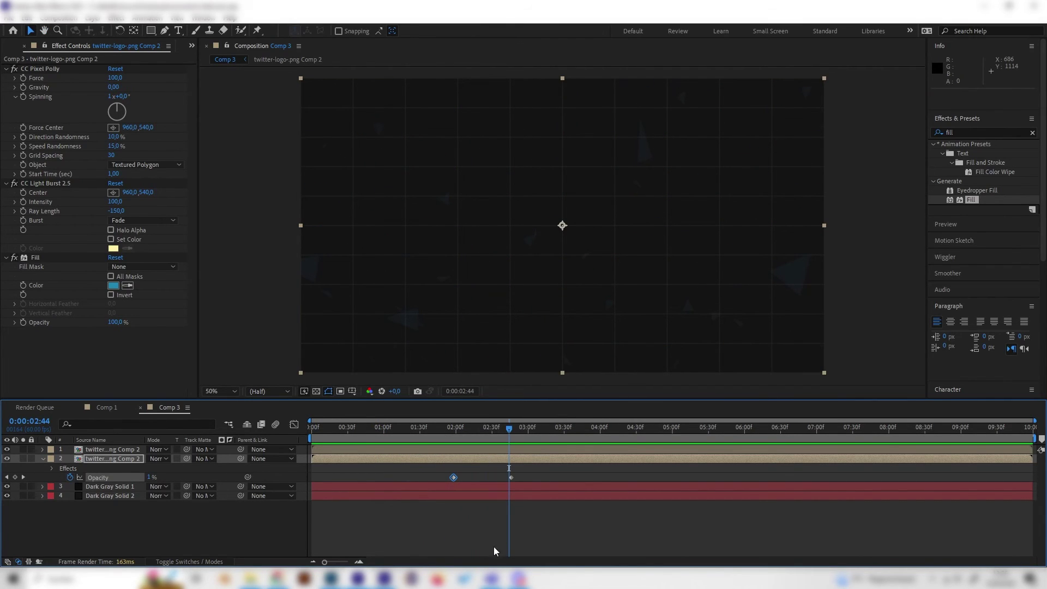